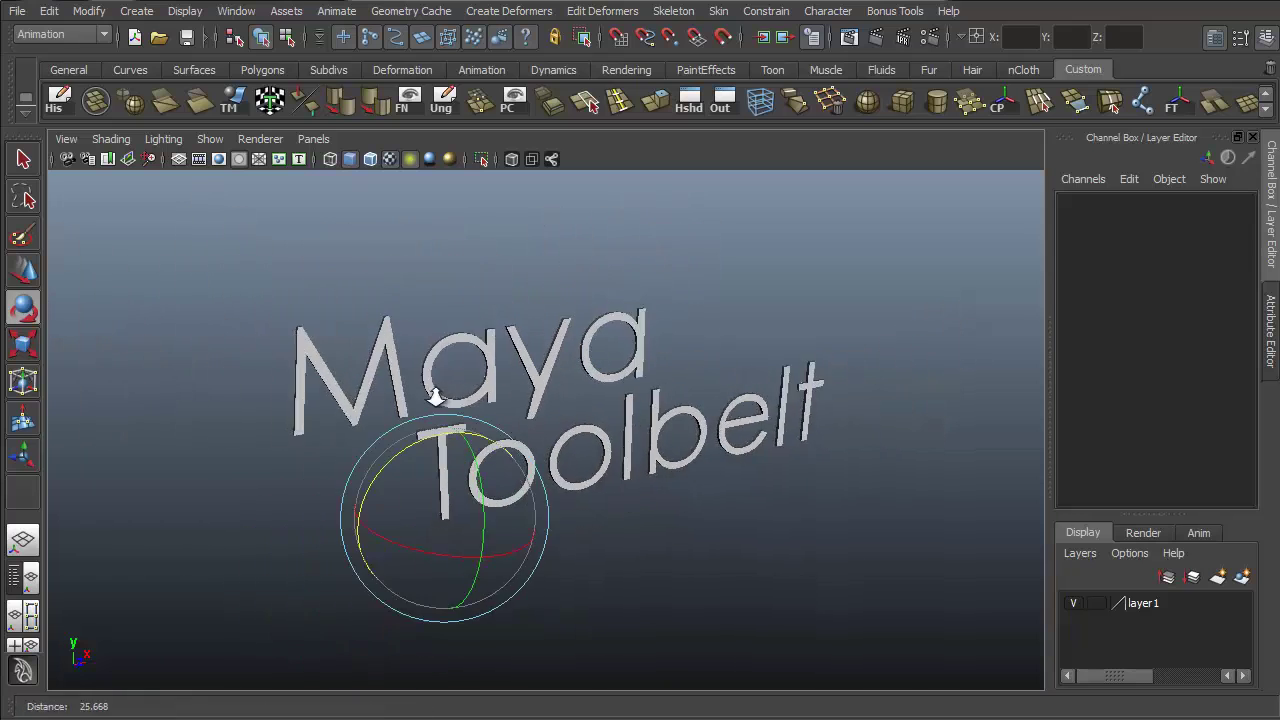
key("w")
key("Insert")
left_click_drag(400, 558, 843, 377)
key("q")
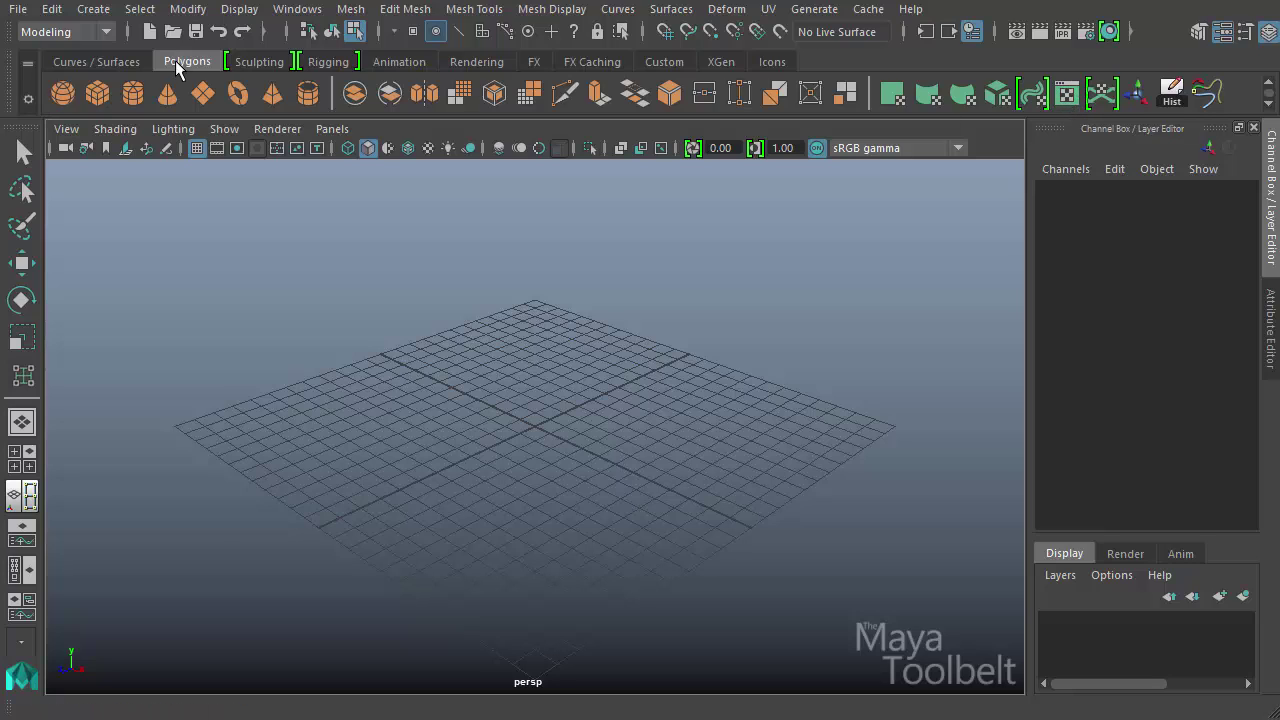
- Open the UV Editor, look for the Select Shortest Edge Path Tool among its tools and selection commands, and minimize the editor
left_click(1068, 97)
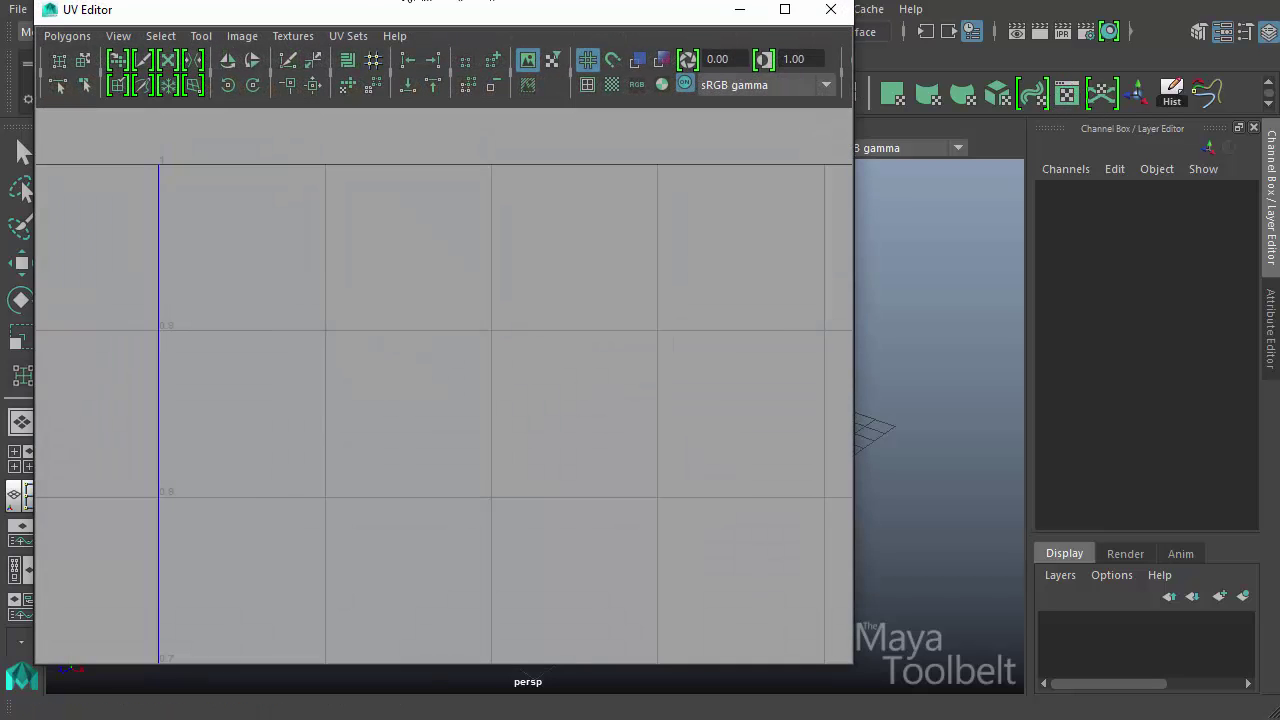
left_click_drag(338, 10, 429, 24)
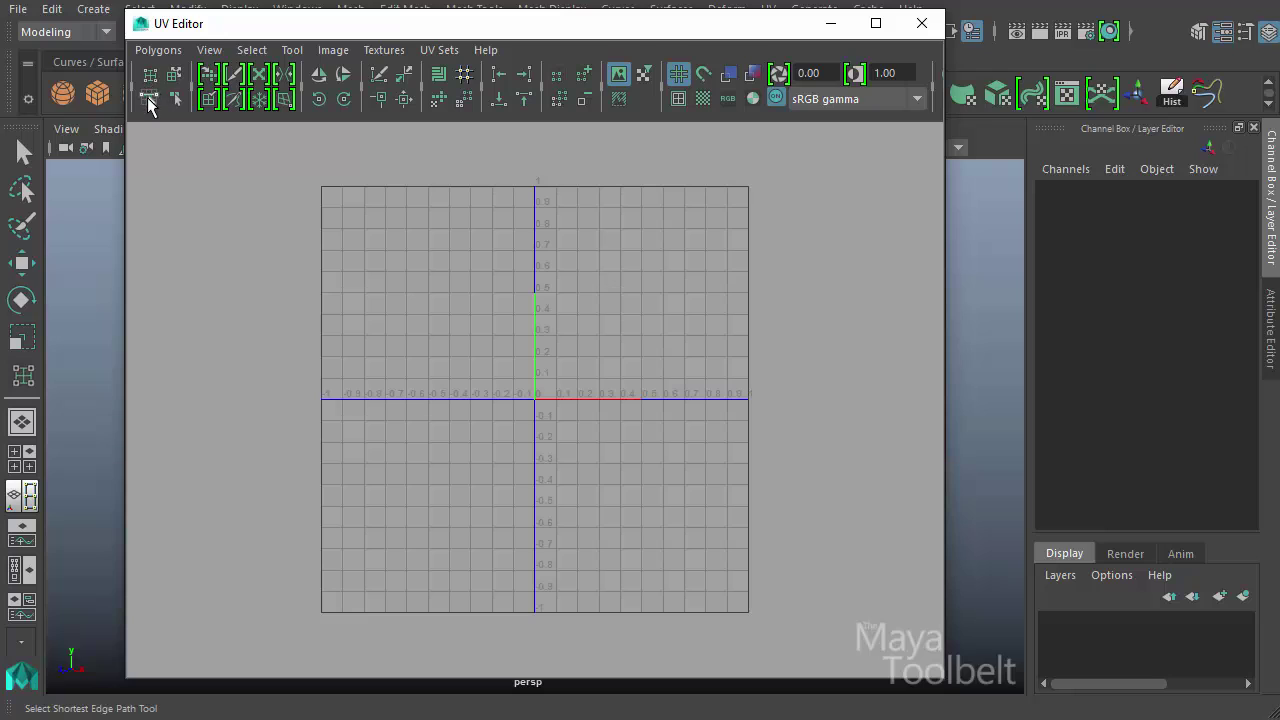
left_click(291, 50)
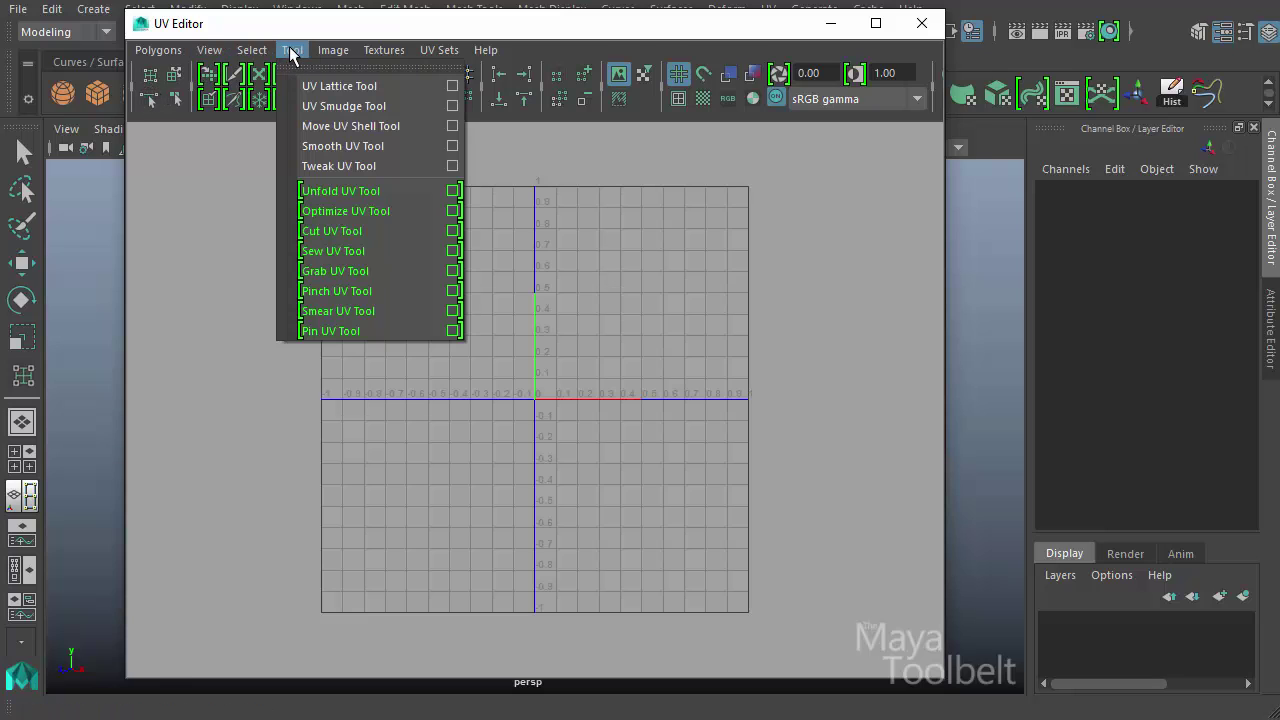
left_click(291, 50)
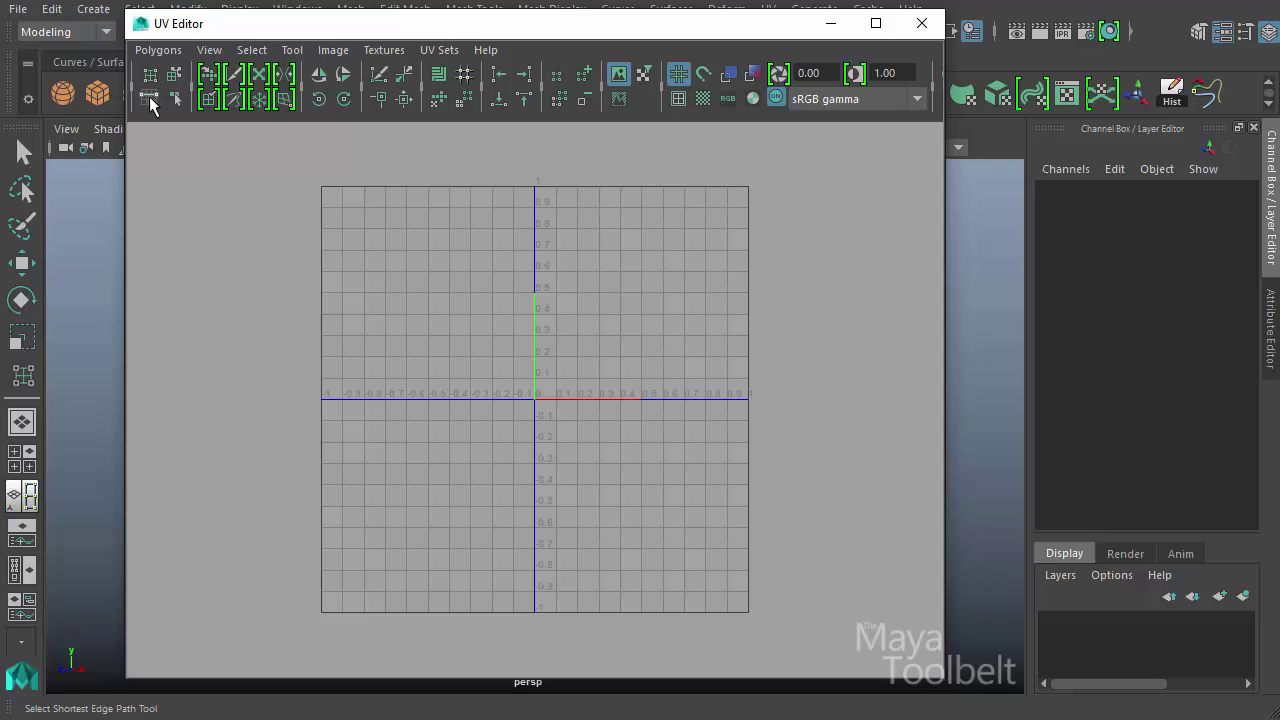
left_click(263, 53)
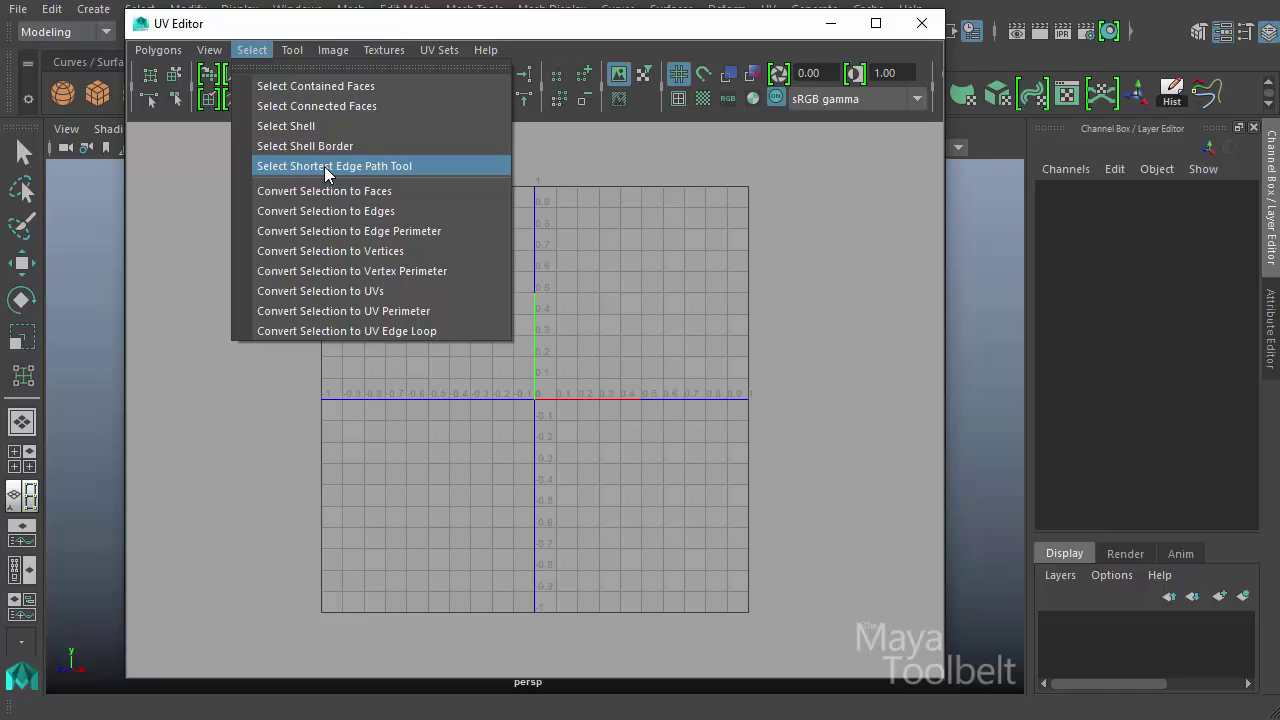
left_click(730, 352)
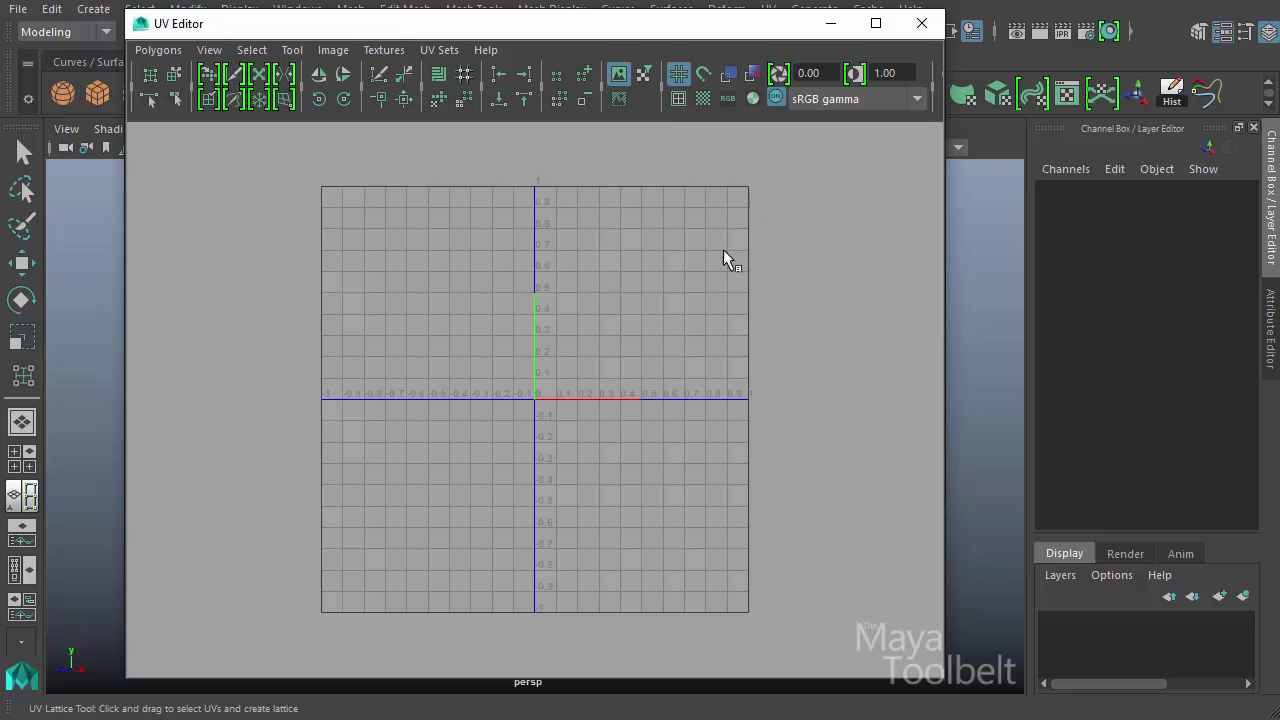
left_click(830, 23)
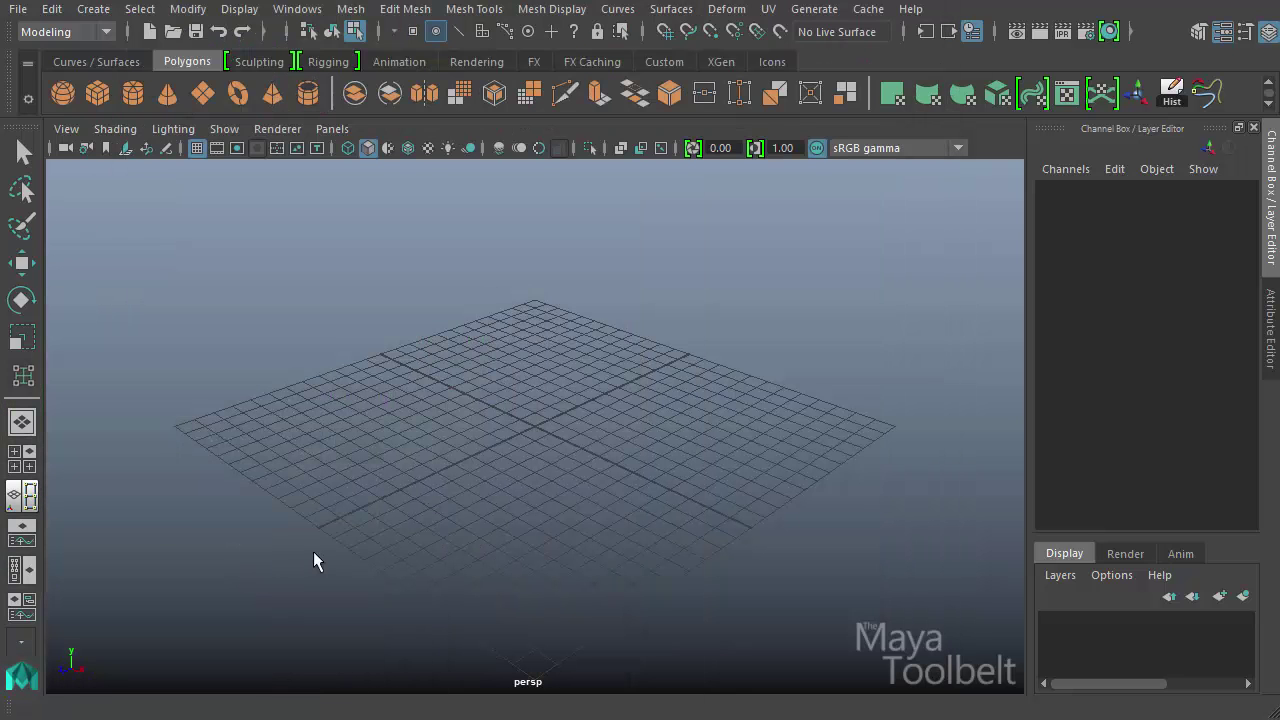
- Import the fantasy helmet mesh from the Clothing folder of the sculpting base meshes
left_click(259, 62)
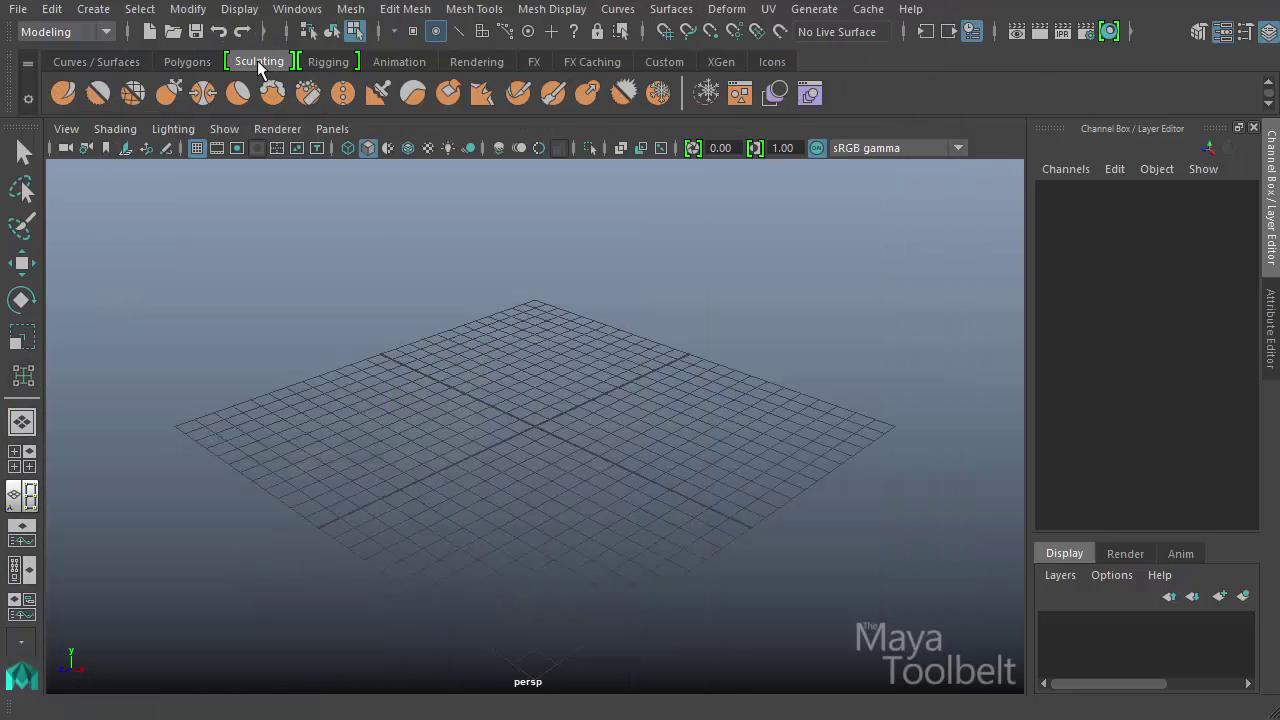
left_click(745, 95)
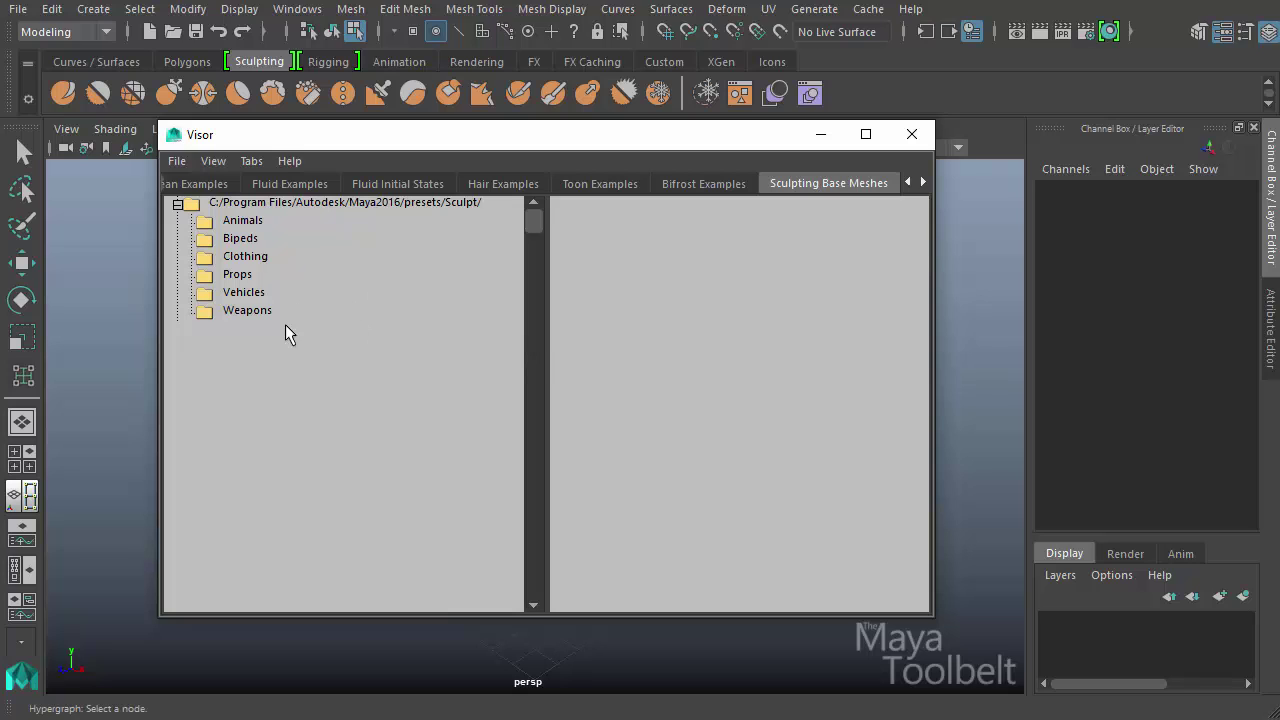
left_click(240, 239)
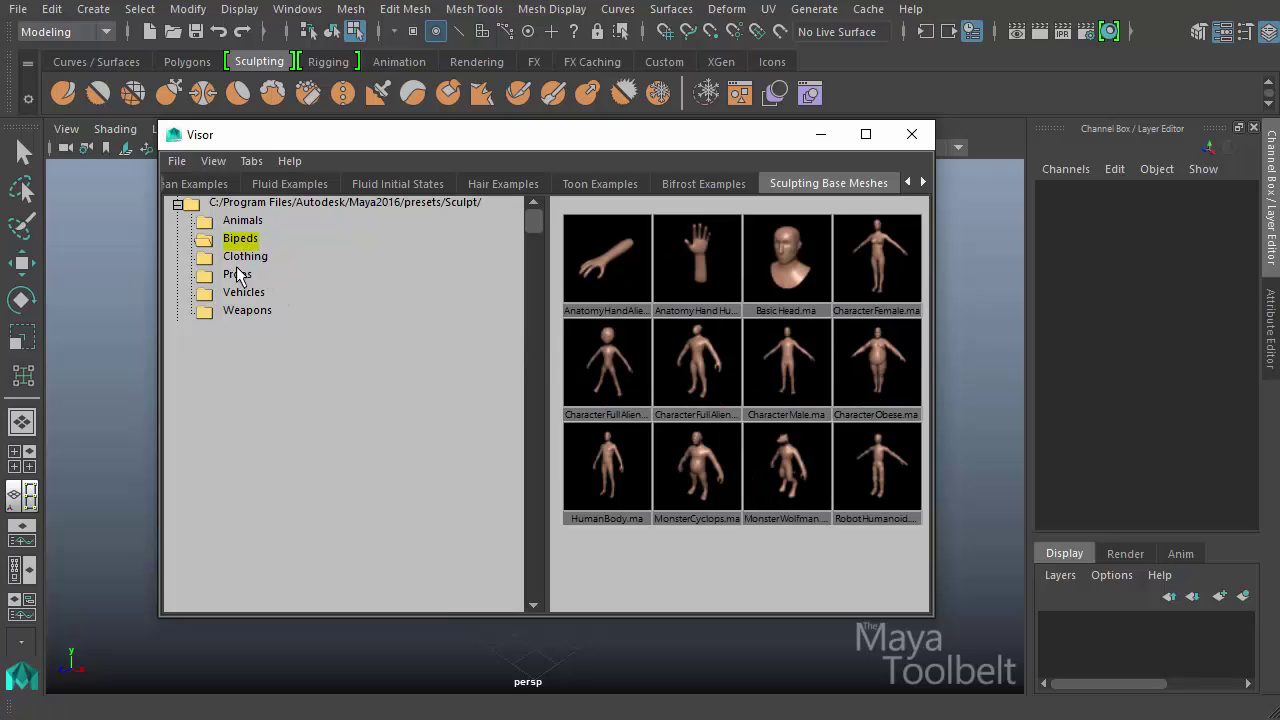
left_click(264, 256)
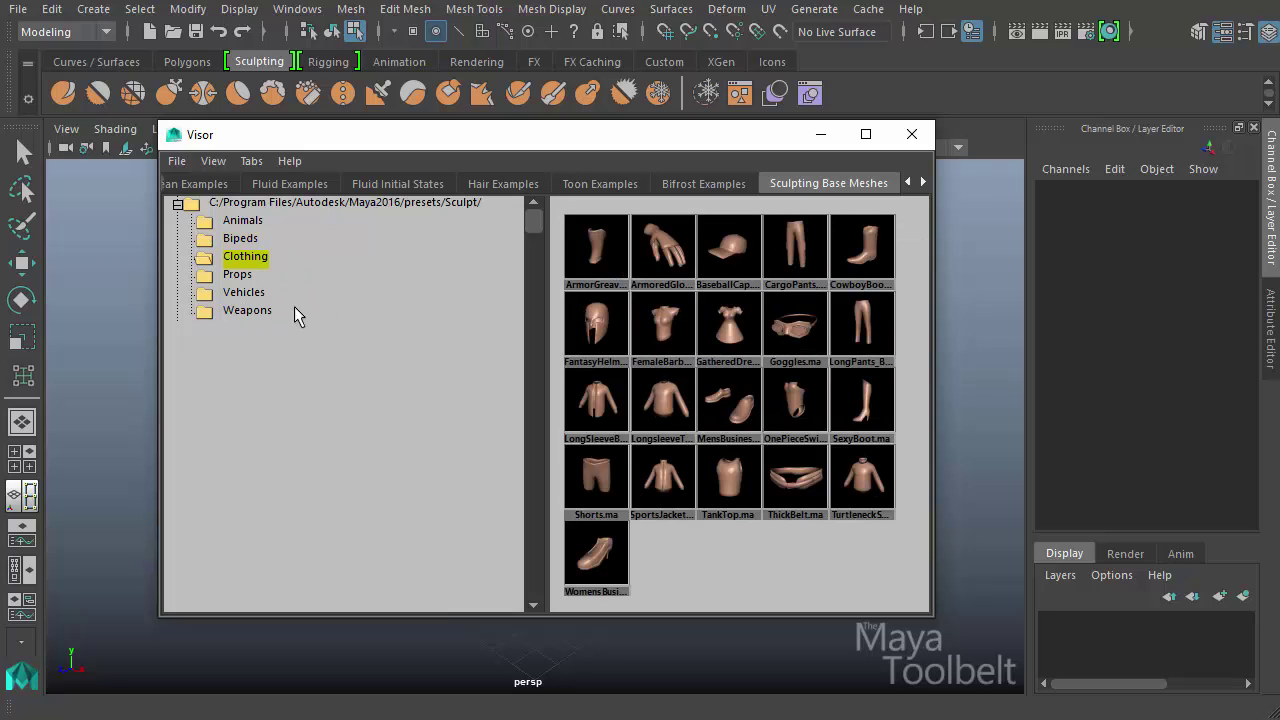
left_click(617, 342)
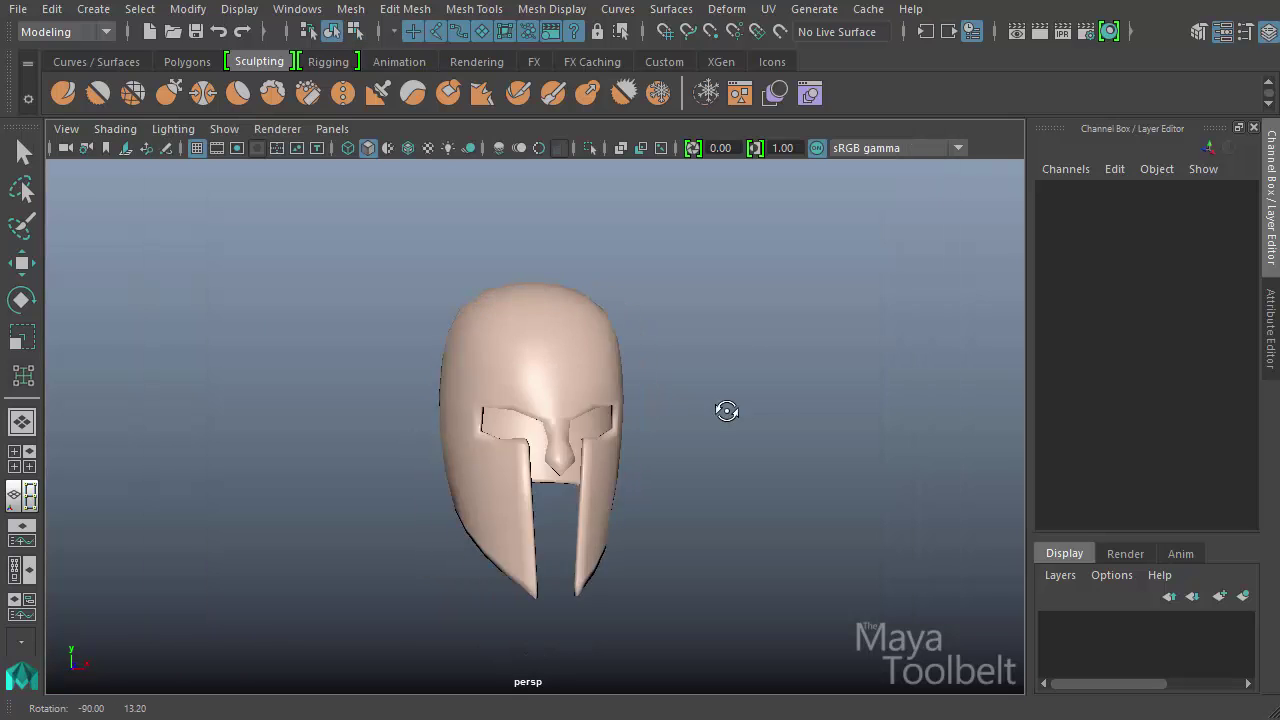
- Select the helmet, bring up its UV layout in the UV Editor, and turn off the image display behind the shells
left_click_drag(727, 411, 691, 517, "alt")
left_click(583, 333)
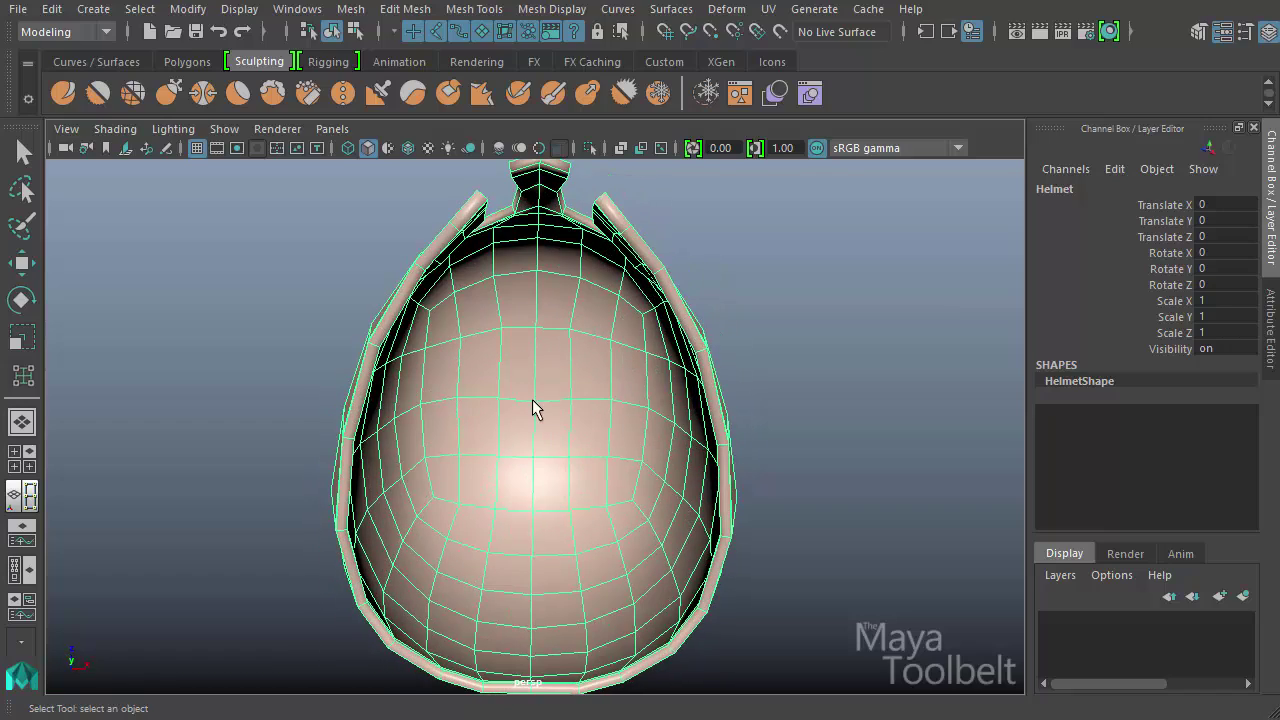
left_click_drag(818, 325, 720, 330, "alt")
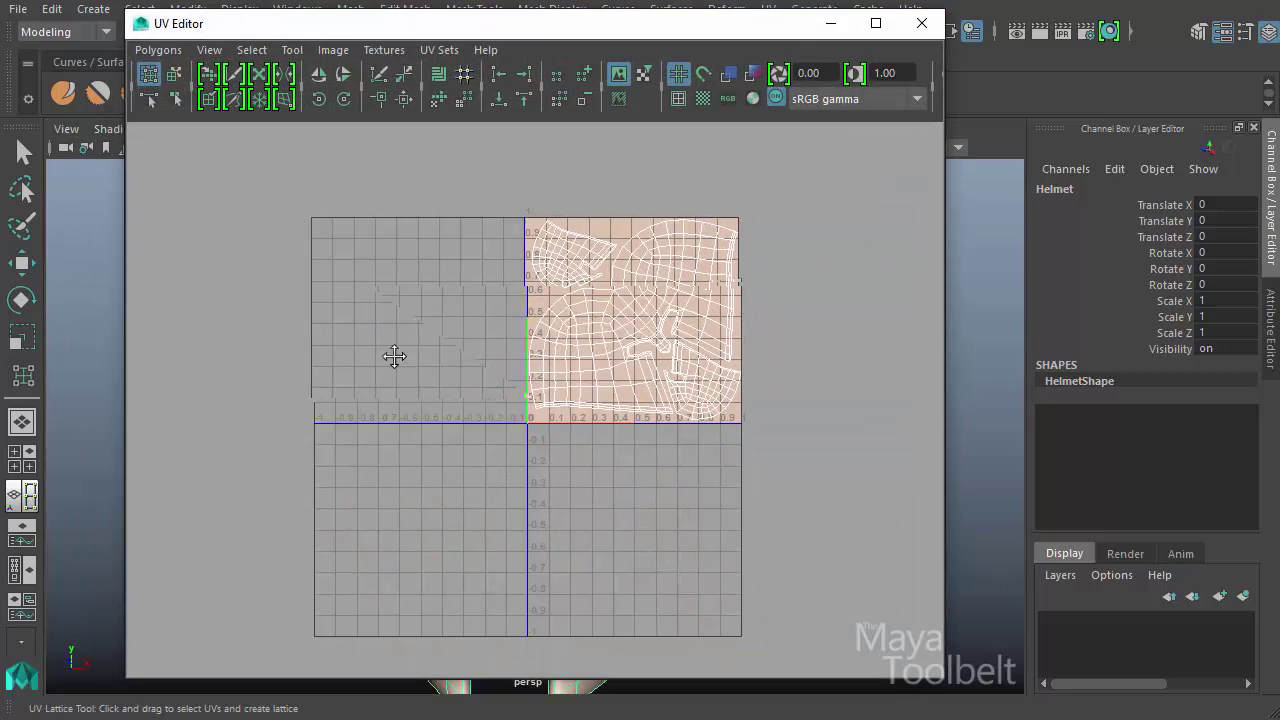
scroll(709, 406, "up", 4)
middle_click_drag(770, 452, 710, 408, "alt")
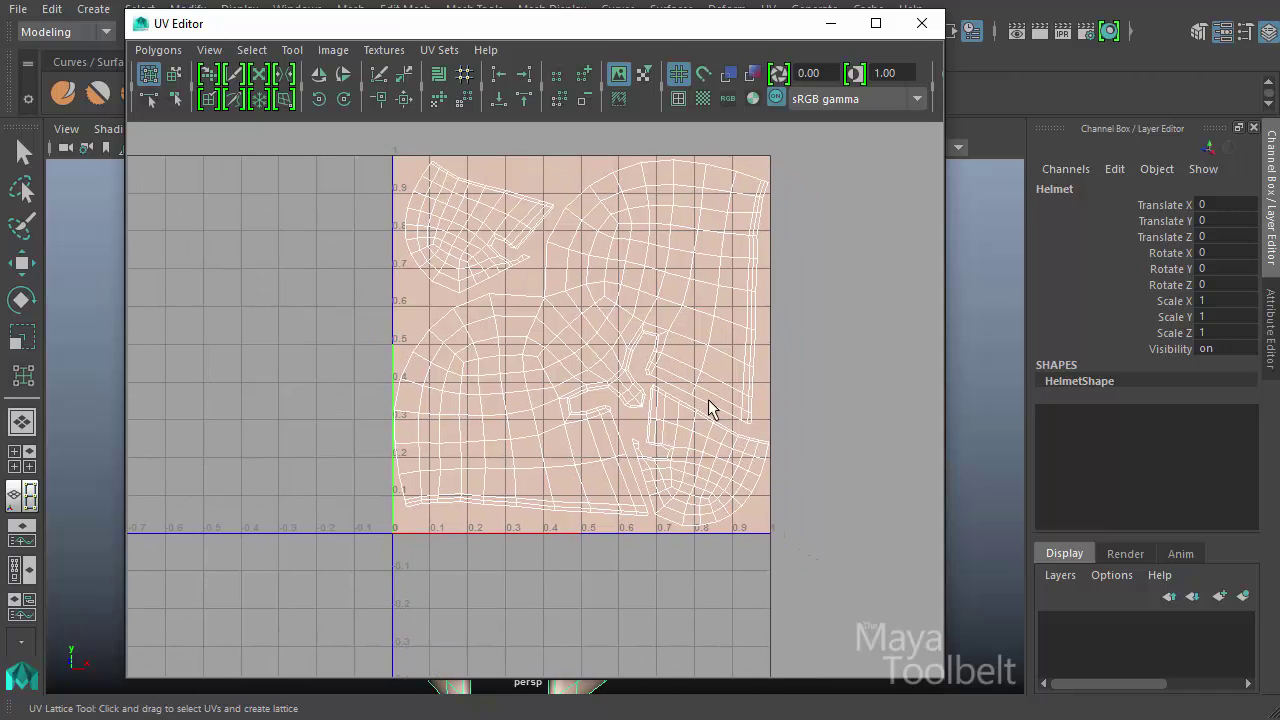
left_click(619, 74)
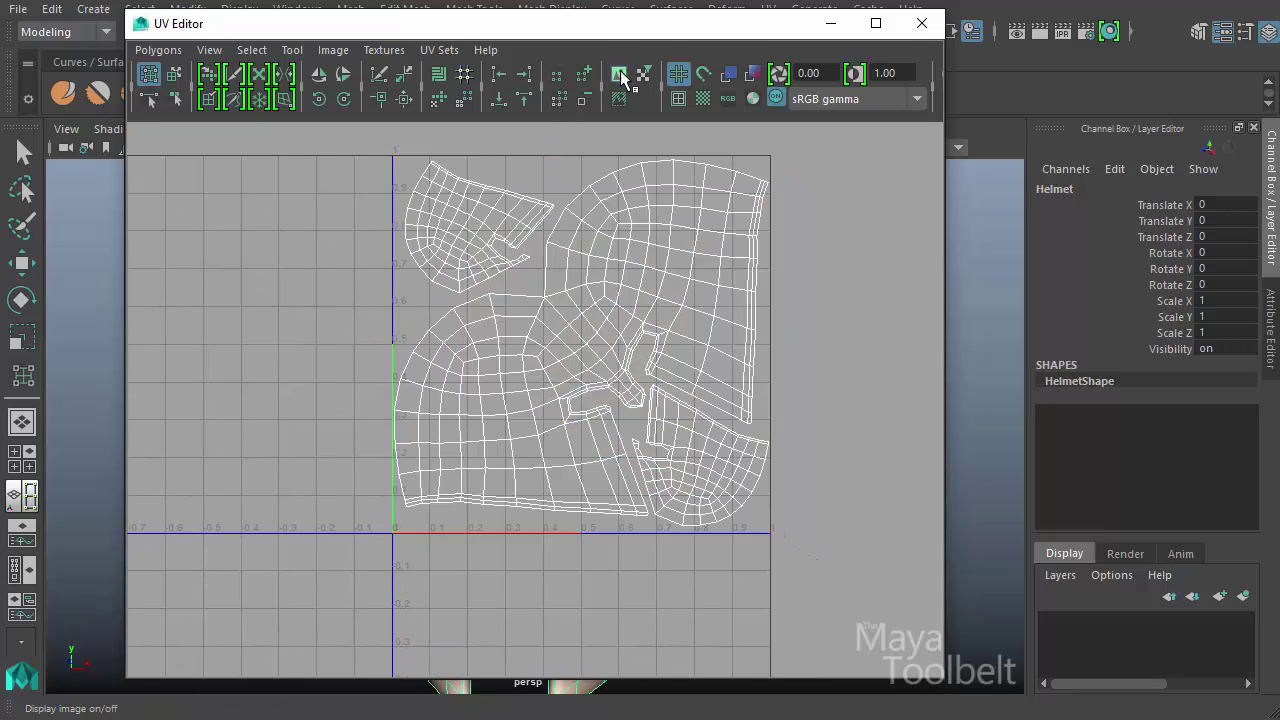
left_click(619, 74)
left_click(619, 74)
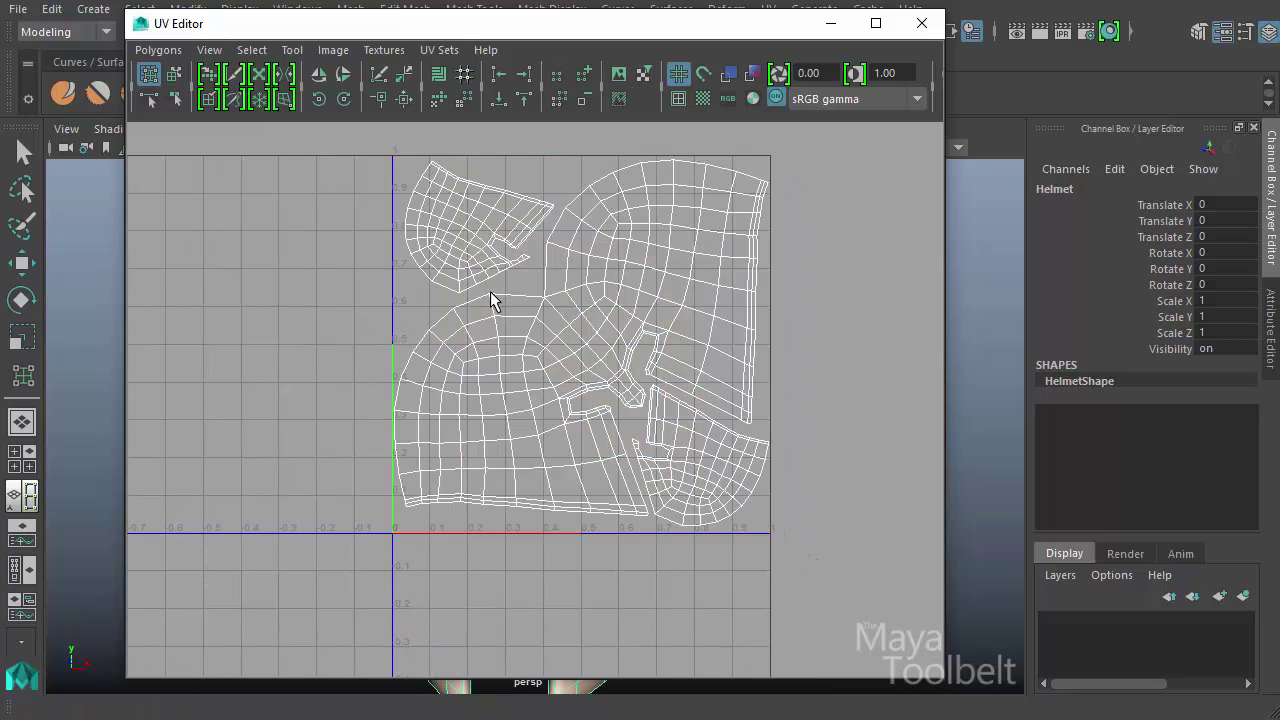
- Examine the layout of the helmet's UV shells and compare it with the 3D model from several angles
middle_click_drag(491, 297, 446, 346, "alt")
right_click_drag(446, 346, 606, 480, "alt")
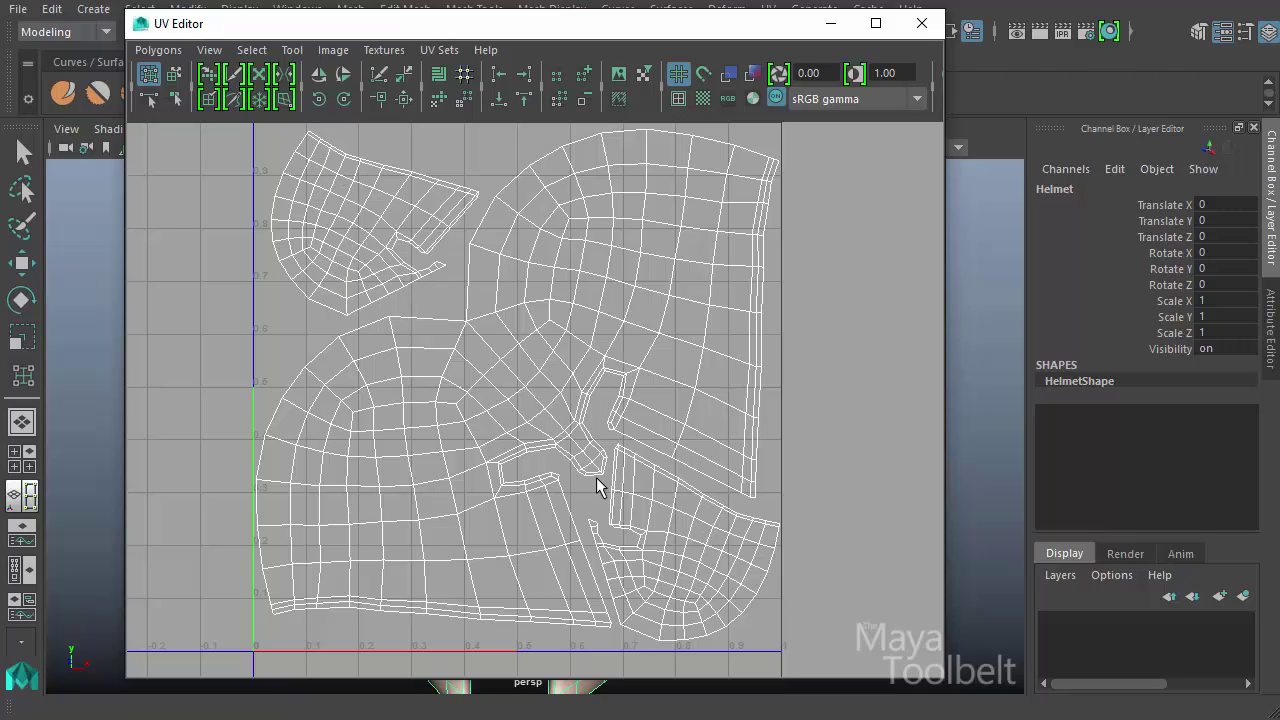
key("f")
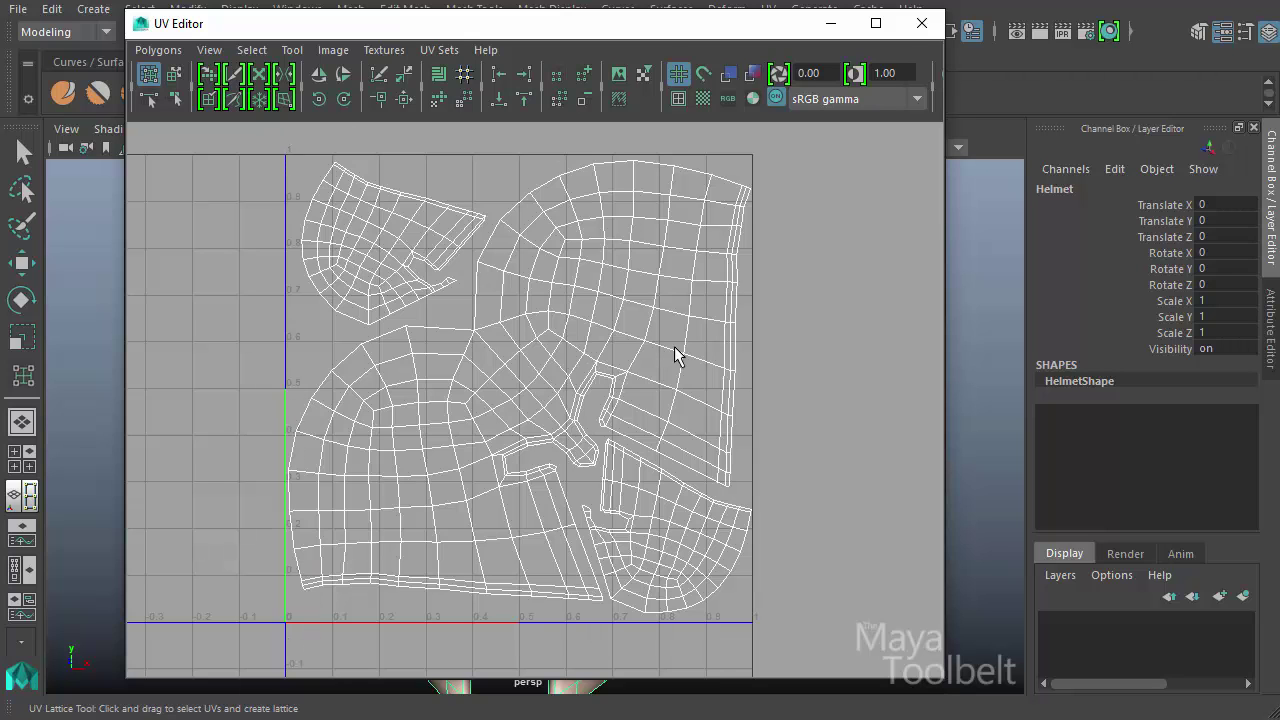
right_click_drag(677, 354, 429, 491, "alt")
middle_click_drag(429, 491, 629, 400, "alt")
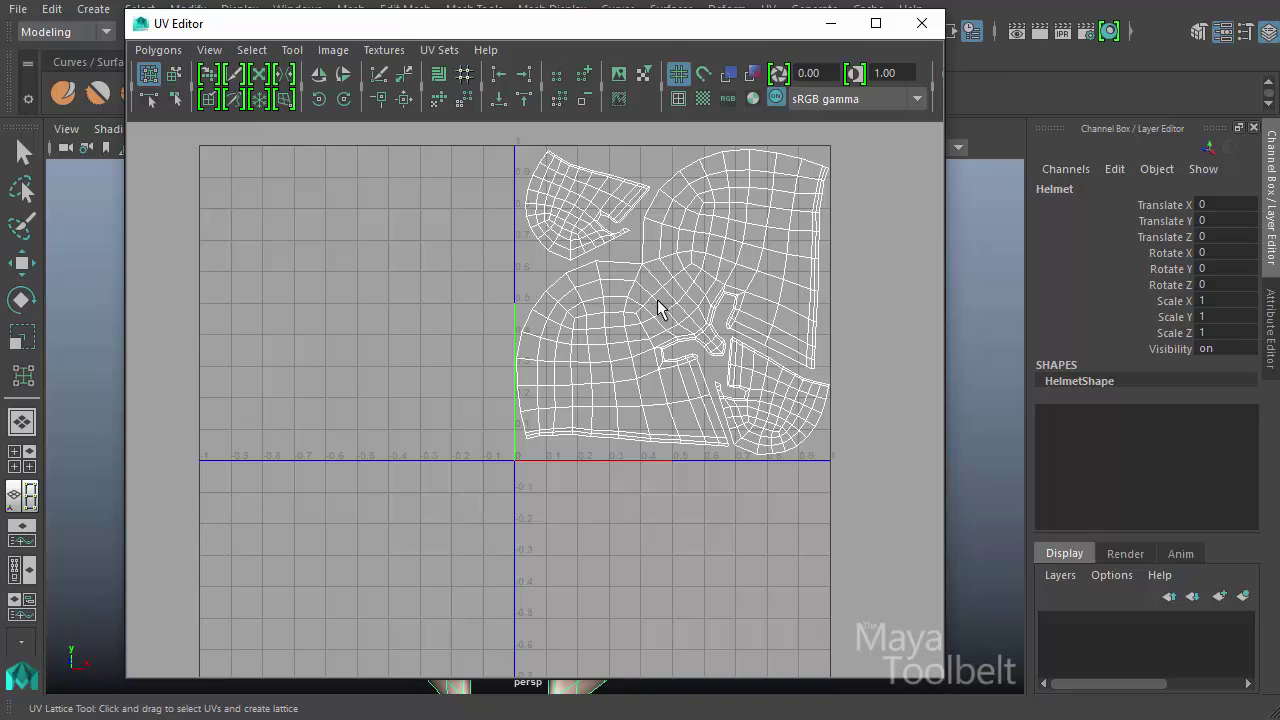
right_click_drag(660, 306, 669, 417, "alt")
middle_click_drag(669, 417, 651, 392, "alt")
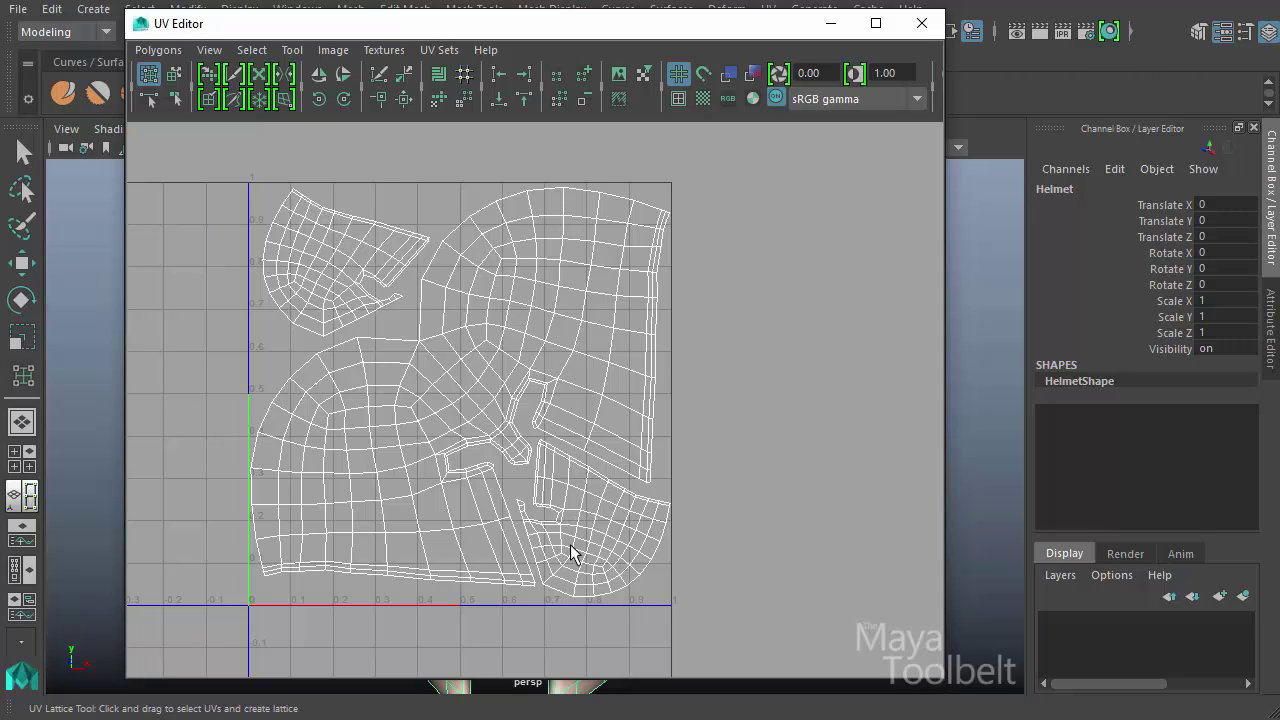
left_click(830, 23)
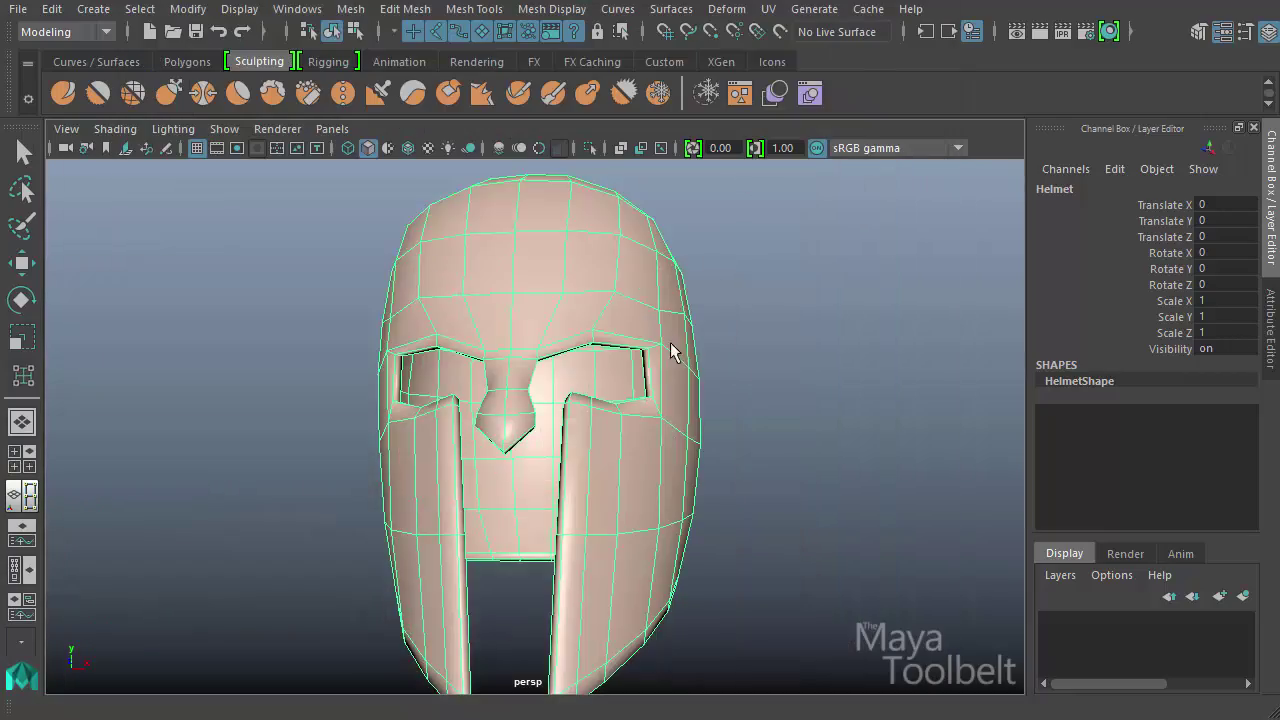
left_click_drag(670, 350, 634, 297, "alt")
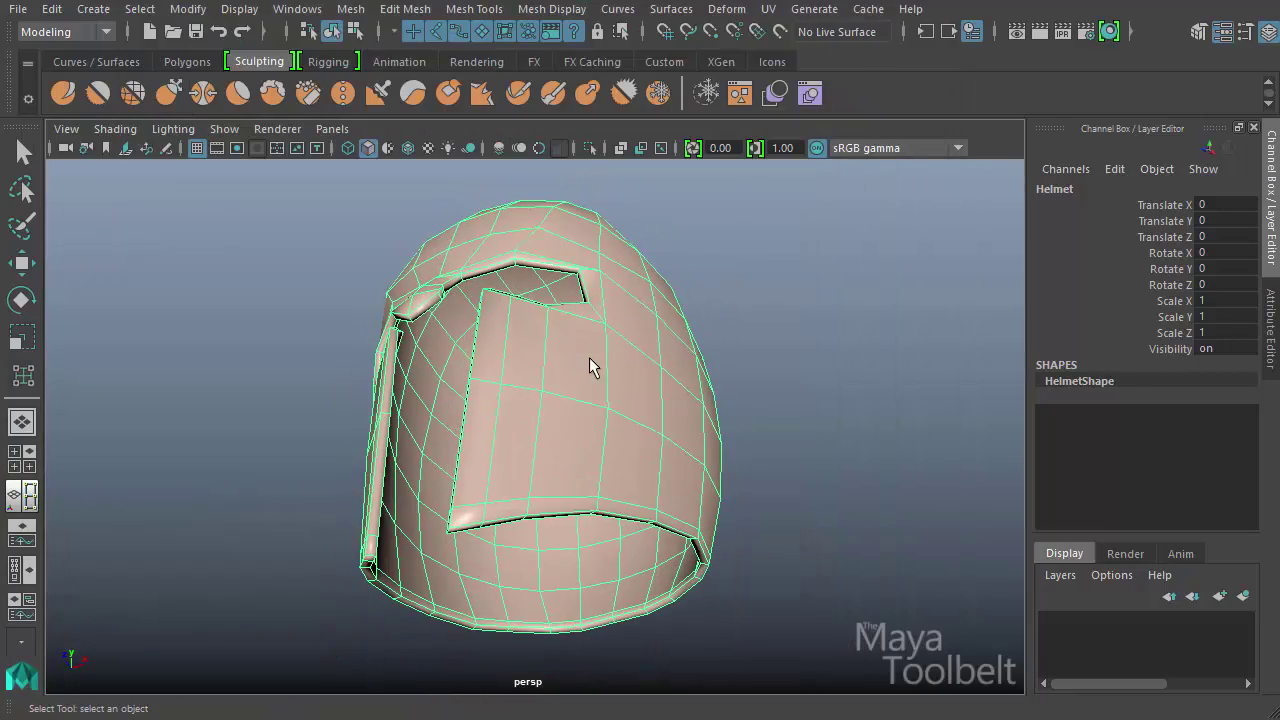
left_click_drag(680, 371, 649, 437, "alt")
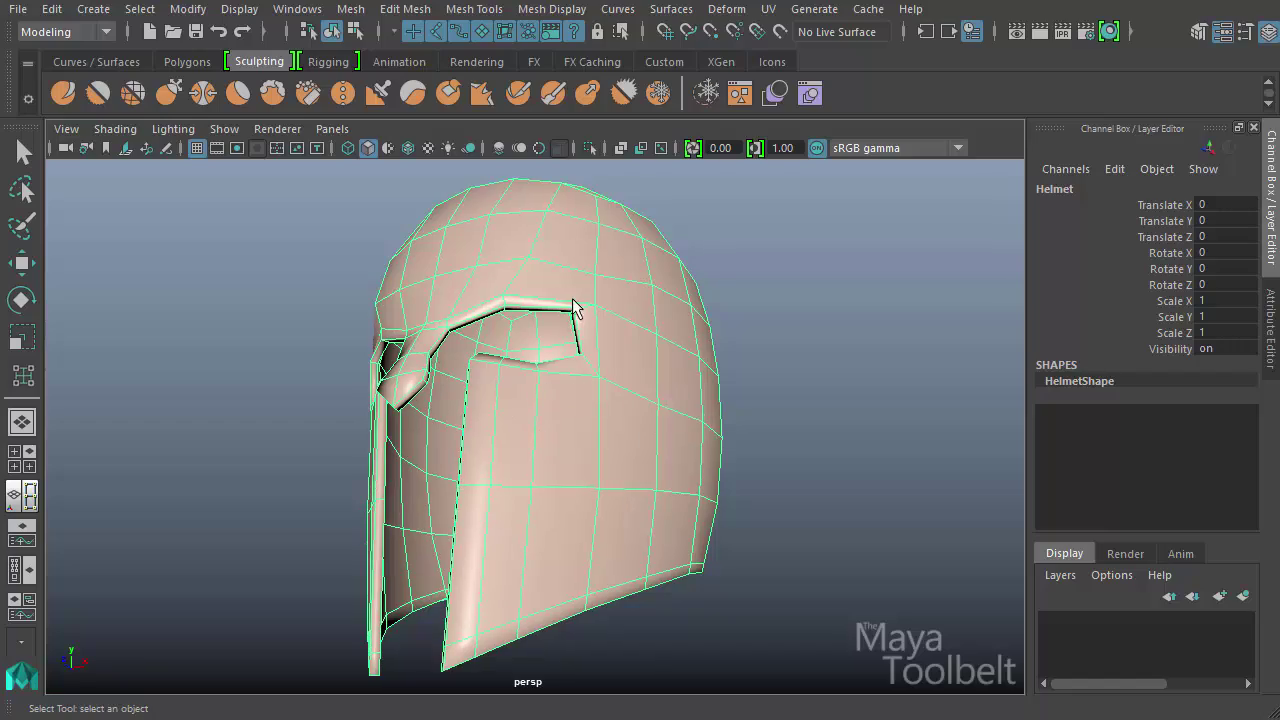
left_click_drag(575, 308, 349, 323, "alt")
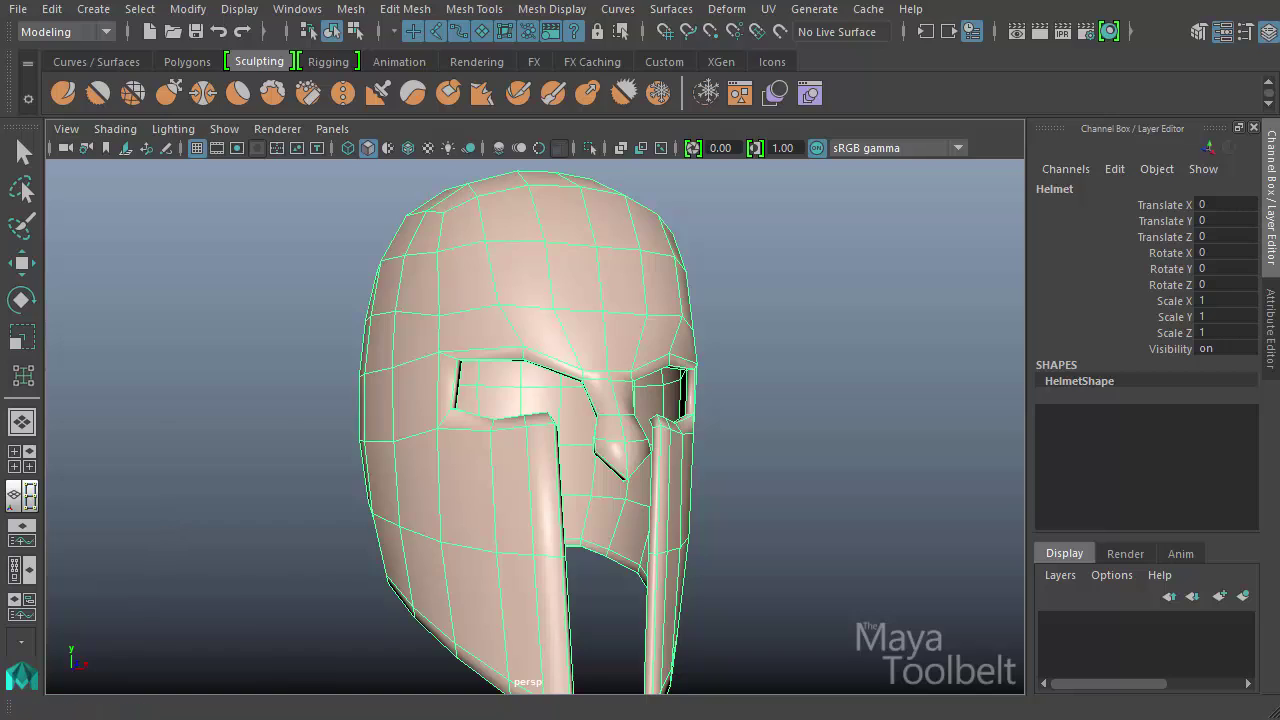
- Reopen the UV Editor and pick points along the large shell's border with the Select Shortest Edge Path Tool
key("ctrl+u")
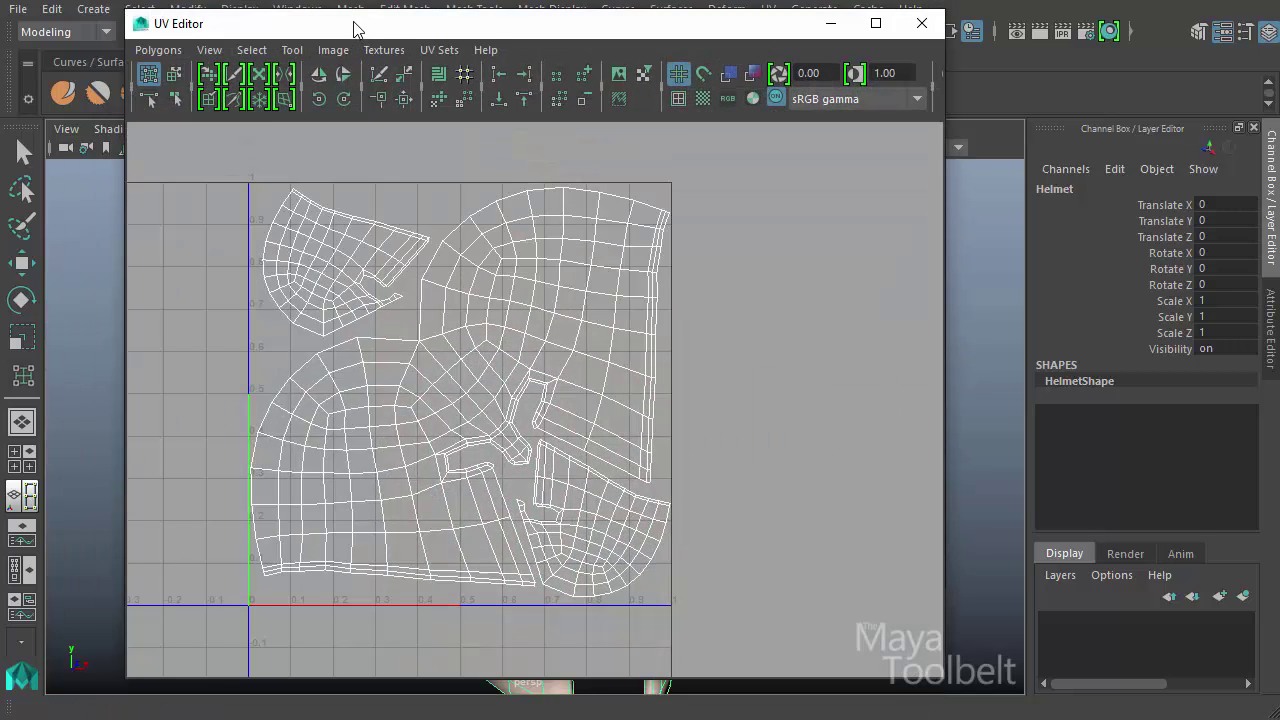
left_click_drag(355, 28, 292, 32)
scroll(509, 451, "up", 3)
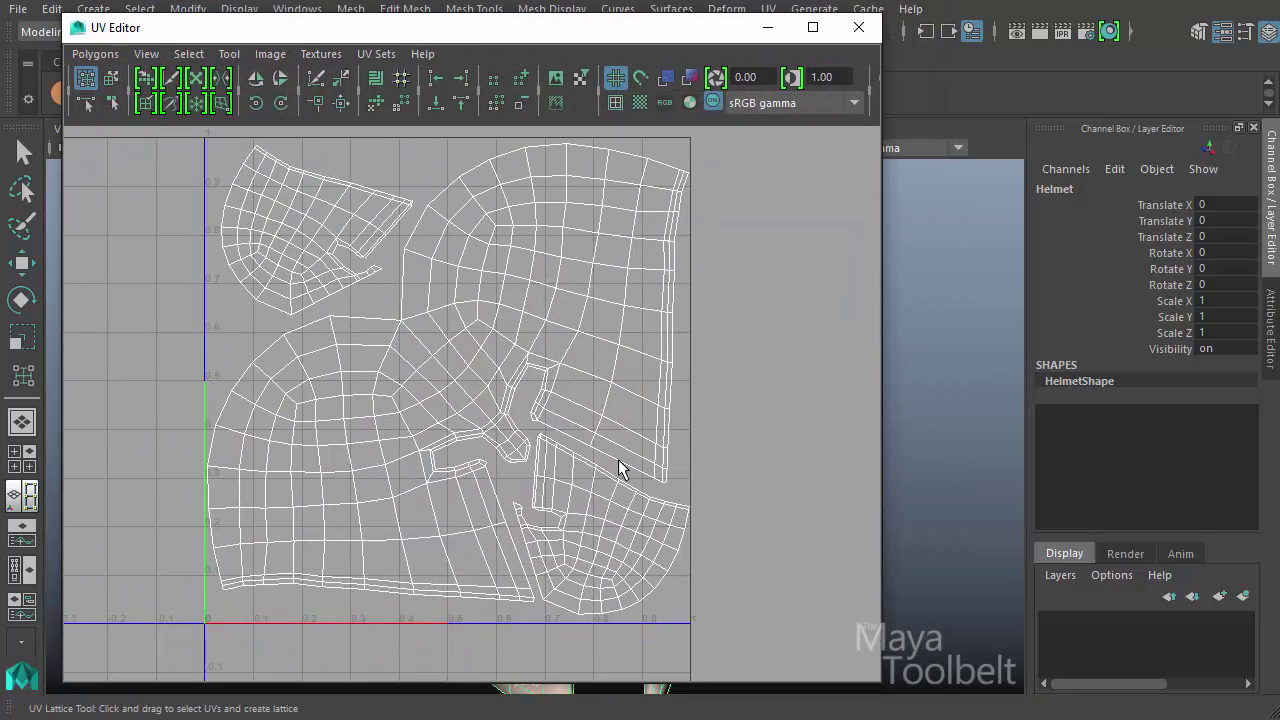
middle_click_drag(551, 357, 562, 390, "alt")
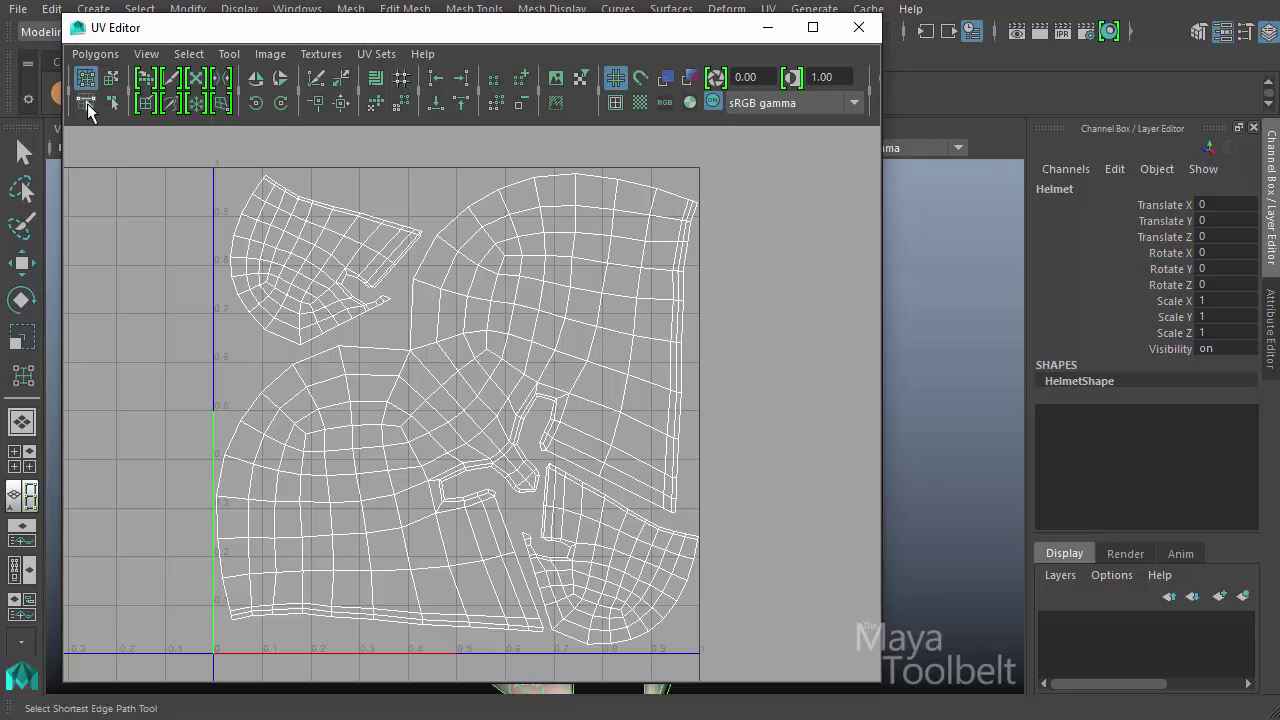
left_click(87, 103)
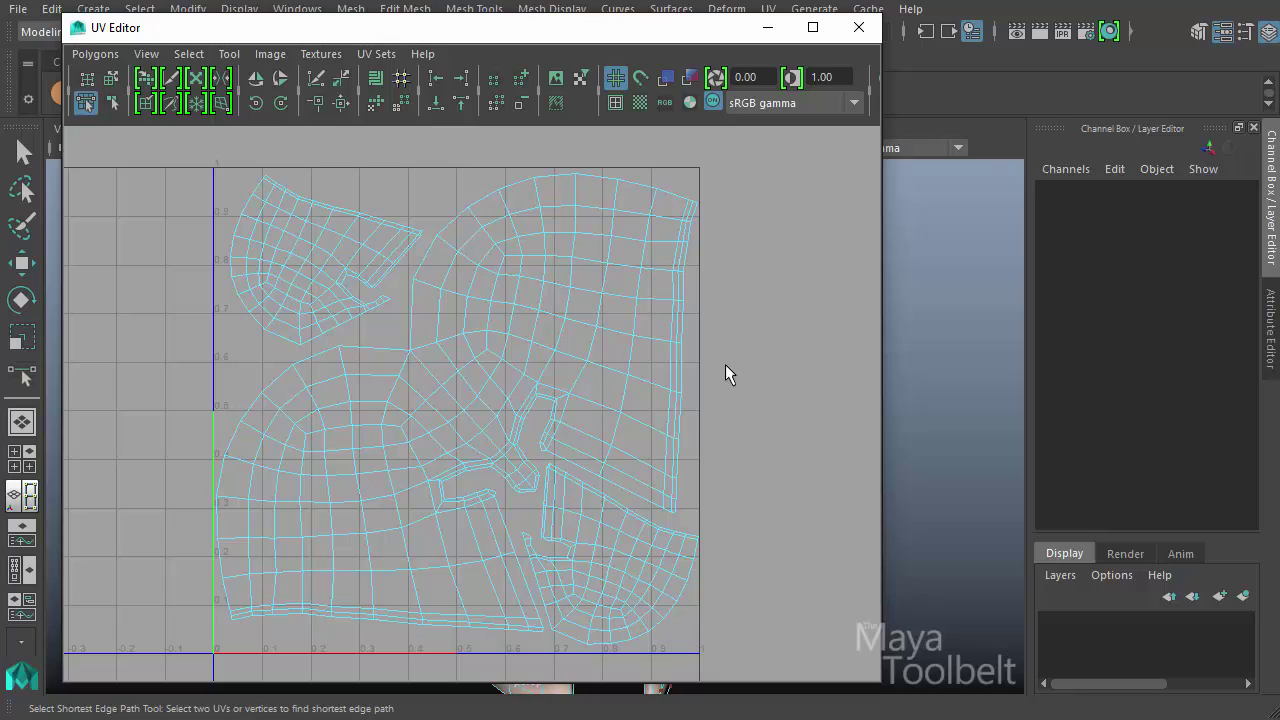
left_click(261, 395)
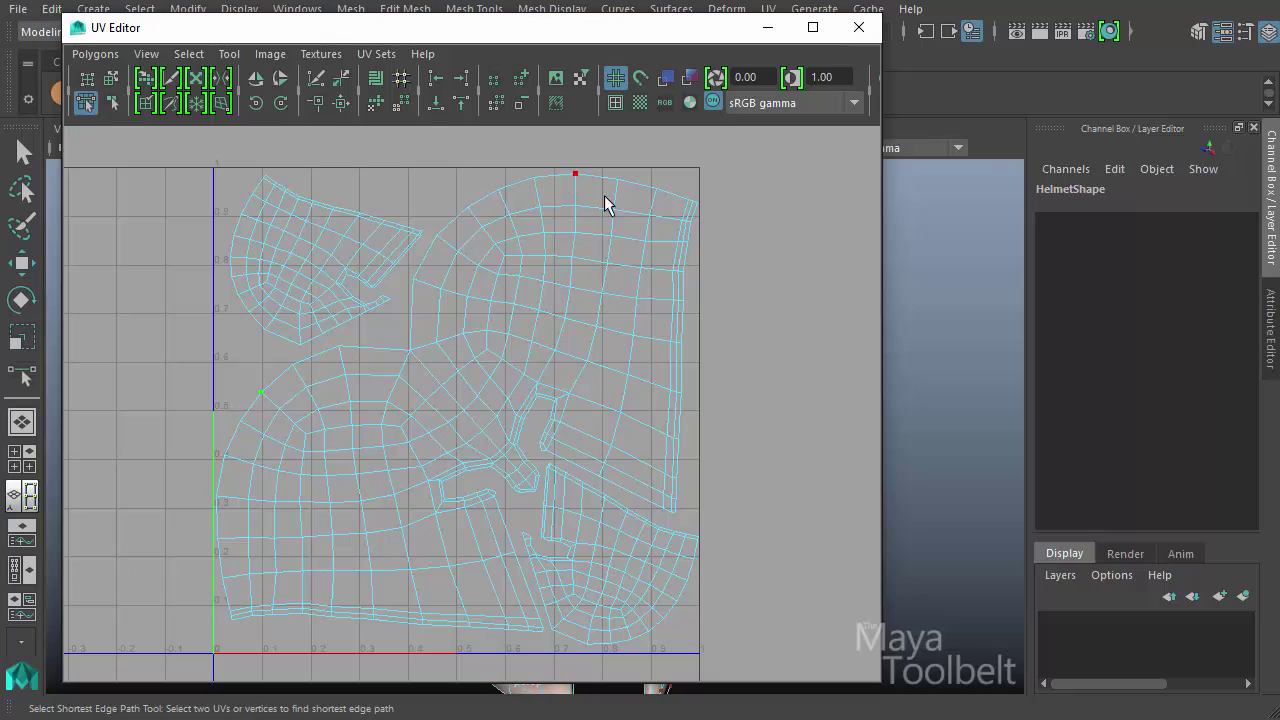
left_click(646, 208)
left_click(400, 342)
- Switch to edge selection and select successive edges along the large shell's upper border to compare their matching seam edges
key("w")
right_click_drag(415, 323, 401, 309)
left_click(437, 347)
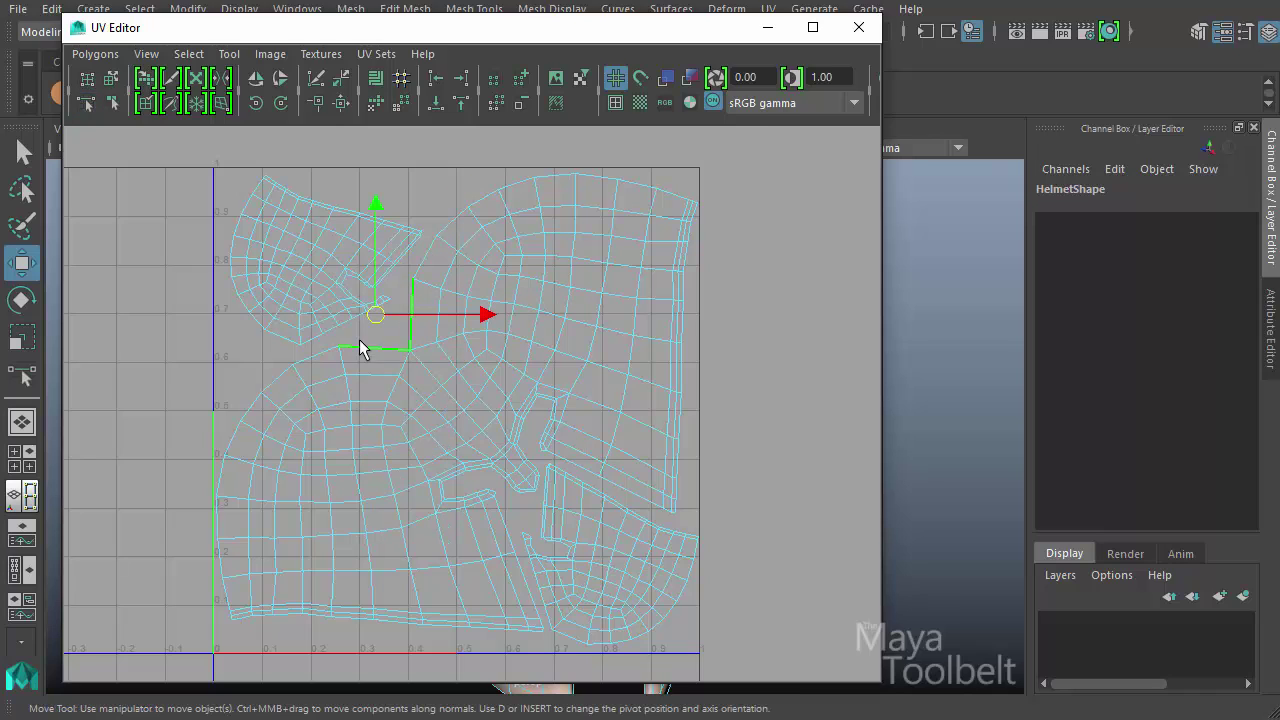
double_click(326, 364)
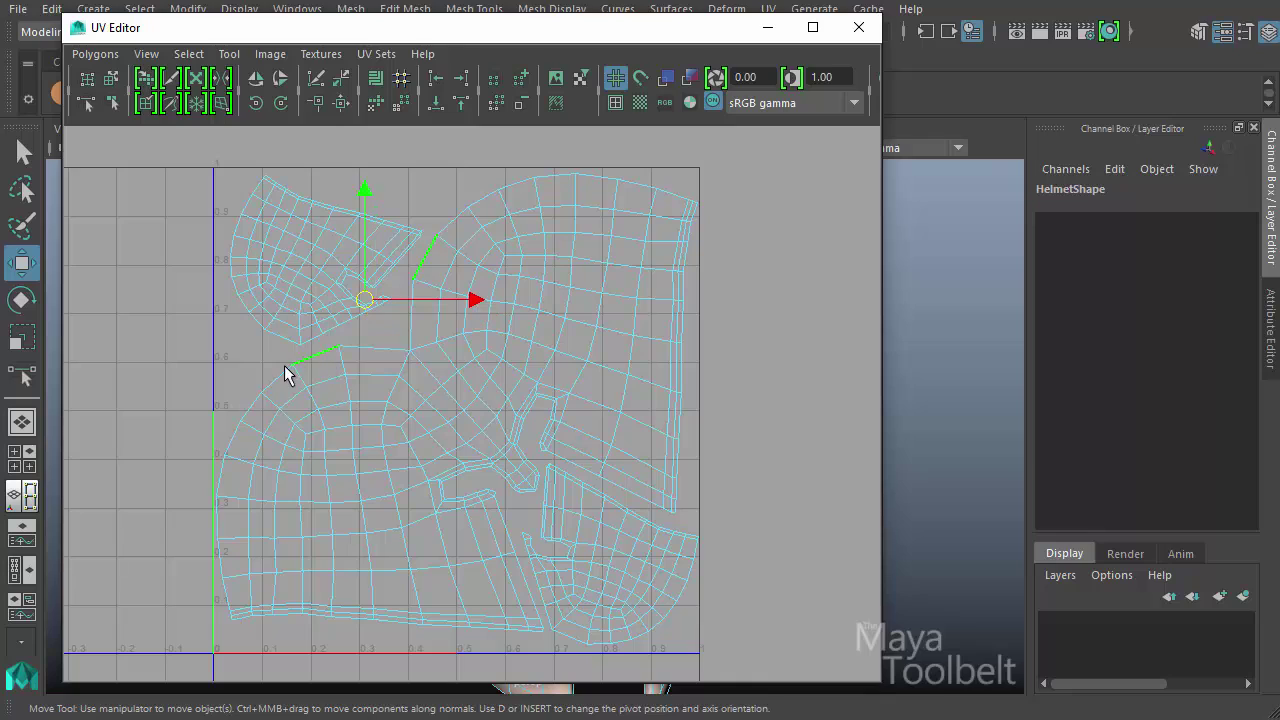
double_click(248, 421)
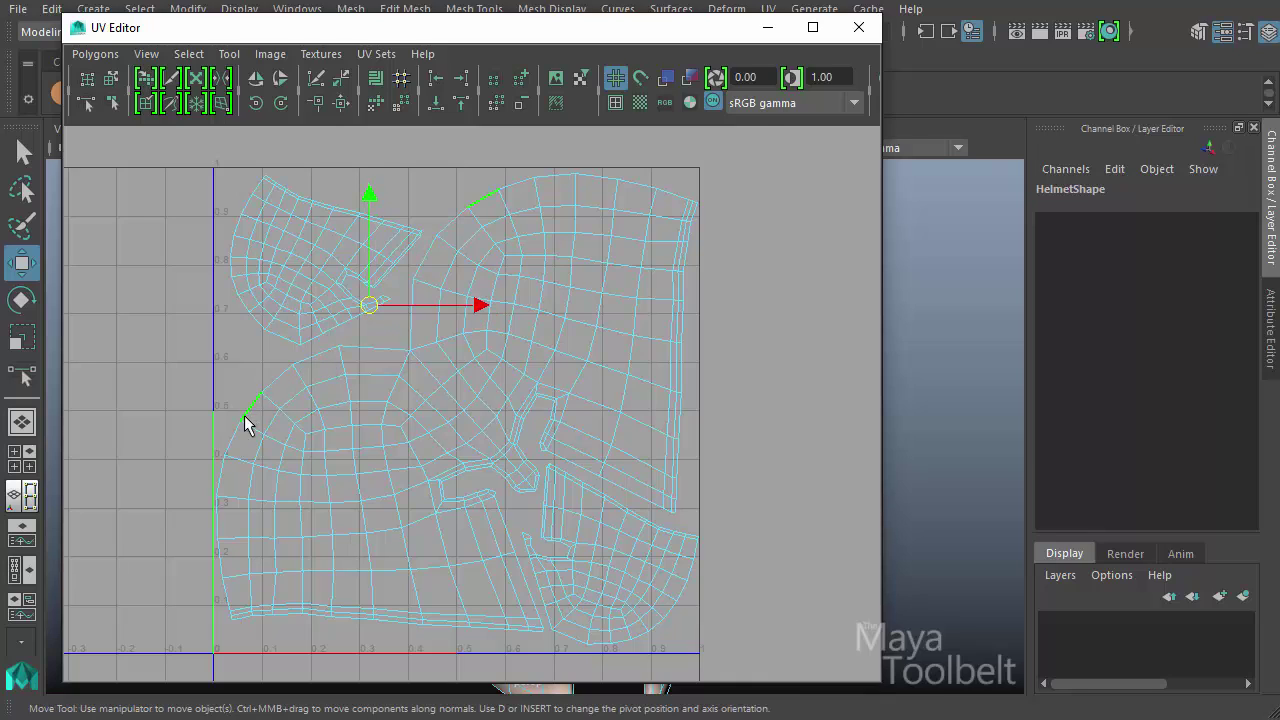
double_click(232, 443)
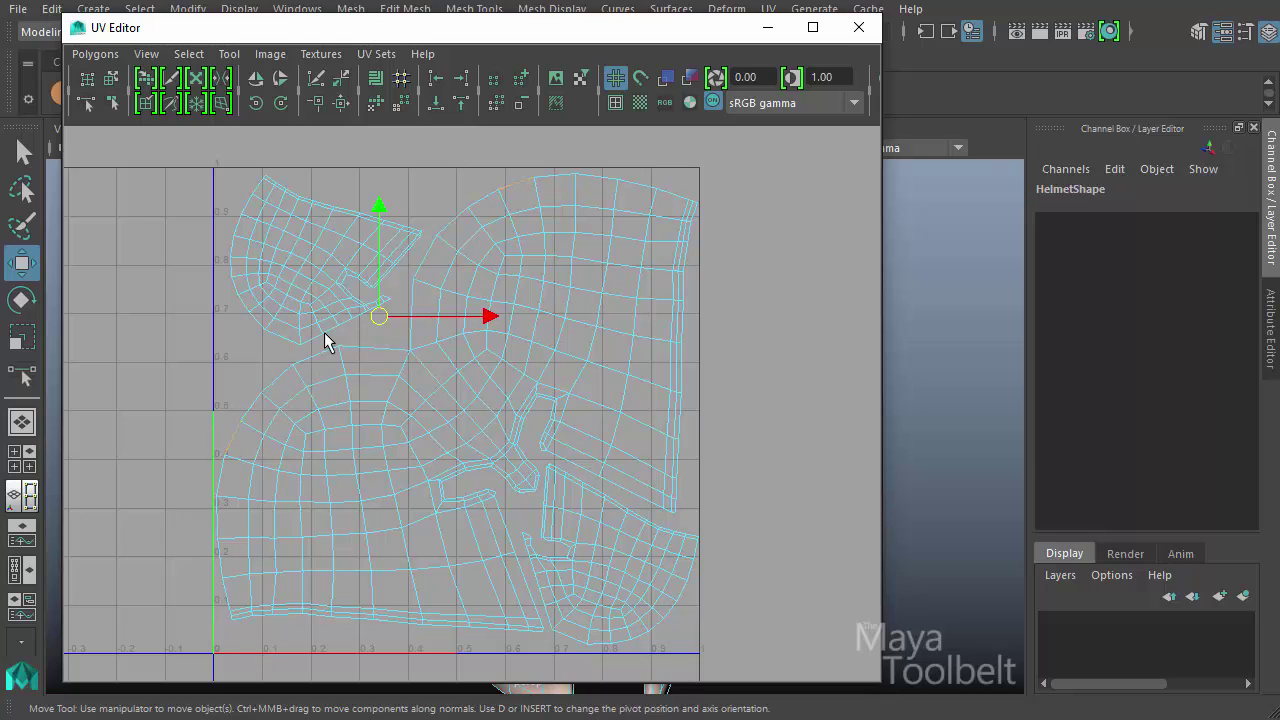
- Select edges along the lower lobe's outer border on the large shell and on the small shells to compare their matching seam edges
double_click(224, 484)
left_click_drag(230, 488, 260, 391)
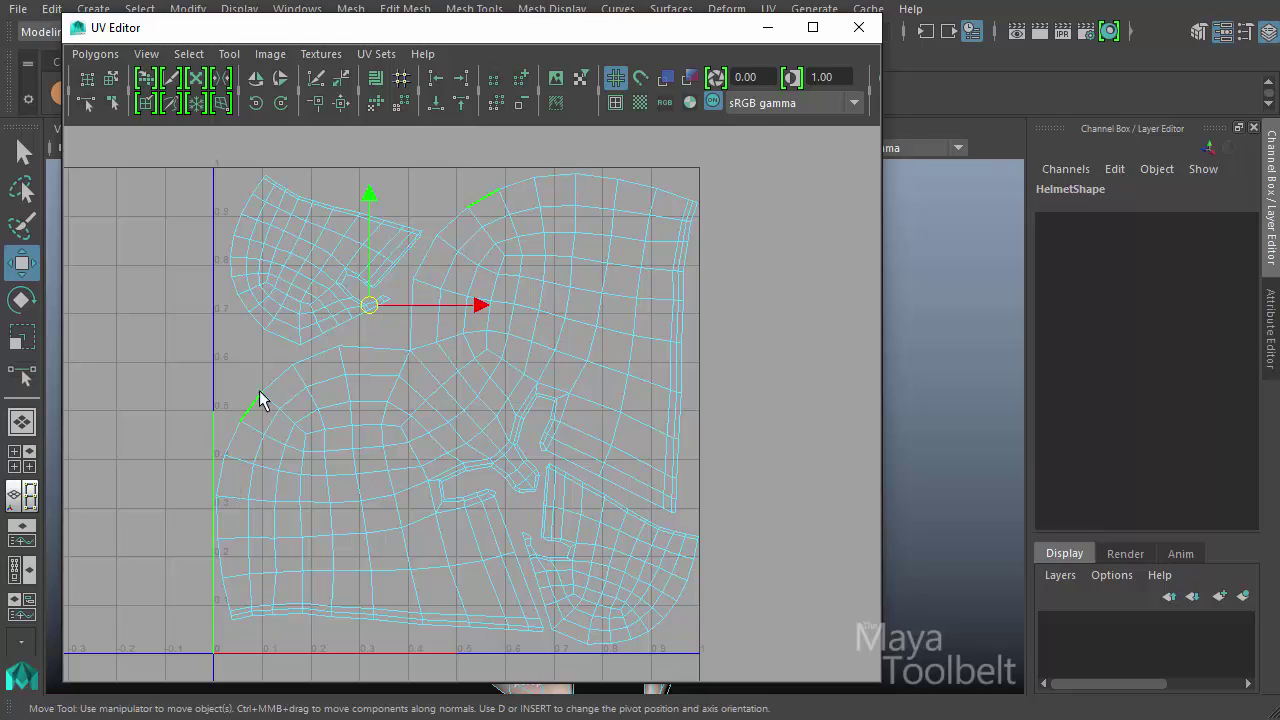
left_click(408, 256)
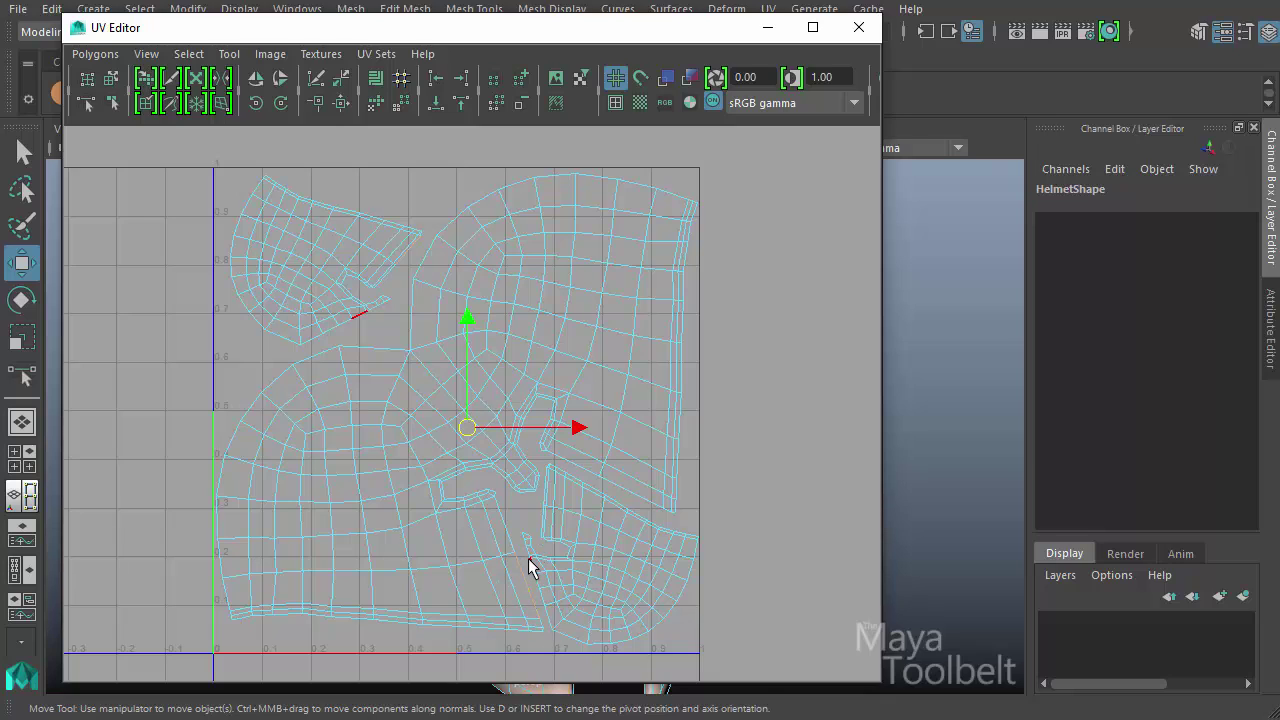
- Switch to UV selection and use the Select Shortest Edge Path Tool to select a path across the large shell from its lower lobe to its upper lobe
right_click_drag(312, 476, 371, 489)
left_click(87, 103)
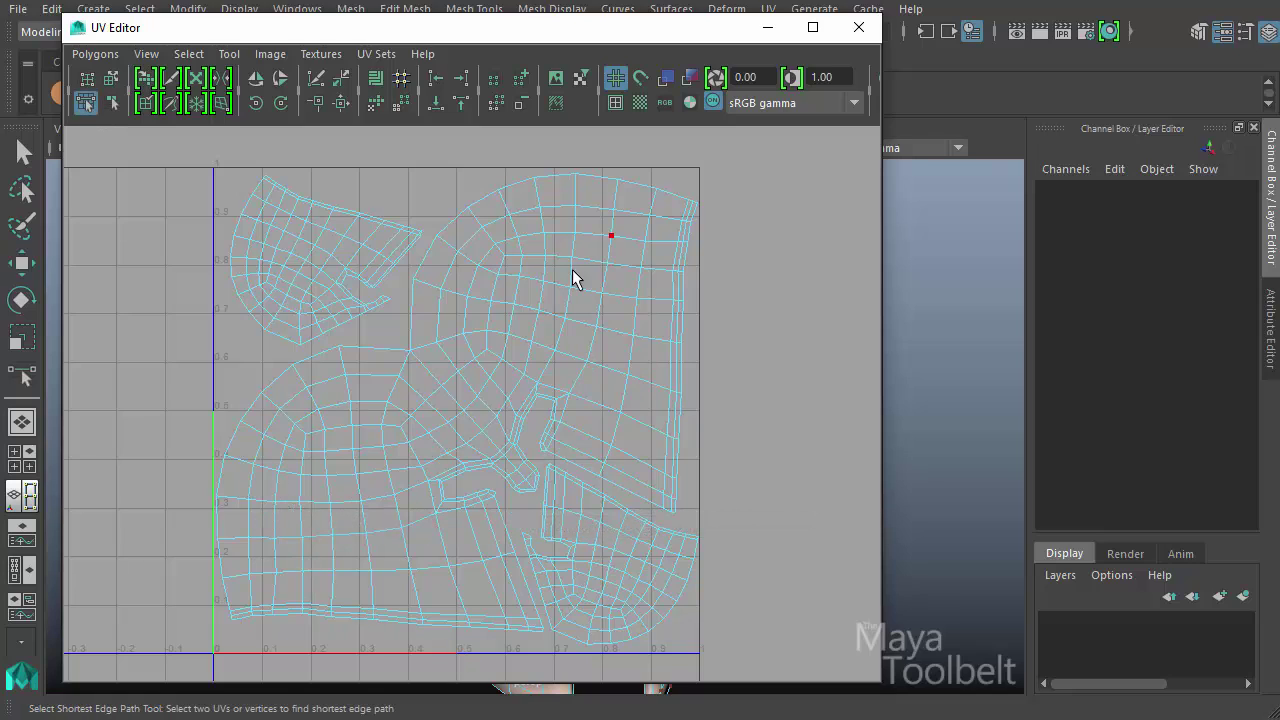
left_click(248, 500)
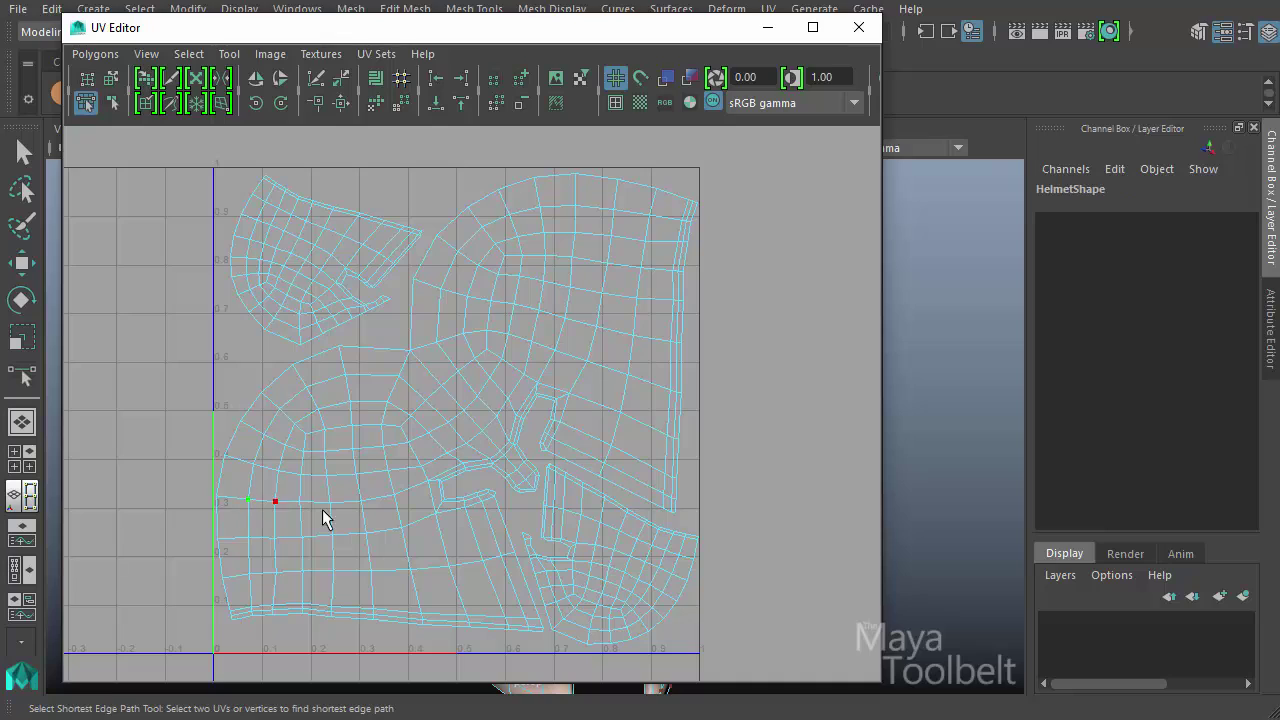
left_click_drag(588, 283, 616, 308)
left_click(85, 100)
key("w")
mouse_move(425, 394)
left_mouse_down()
mouse_move(463, 420)
mouse_move(424, 382)
left_mouse_up()
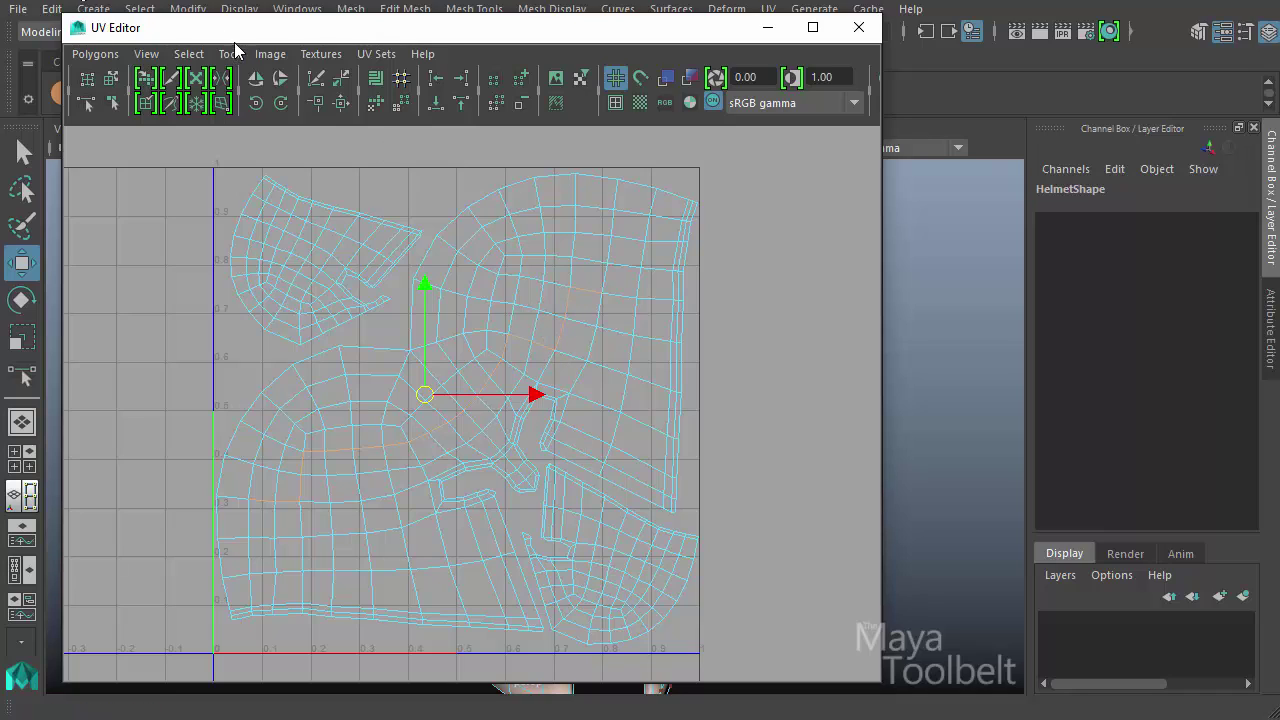
- Locate the Select Shortest Edge Path Tool among the selection commands, and select a single UV near the outer border of the large shell's lower lobe
left_click(188, 54)
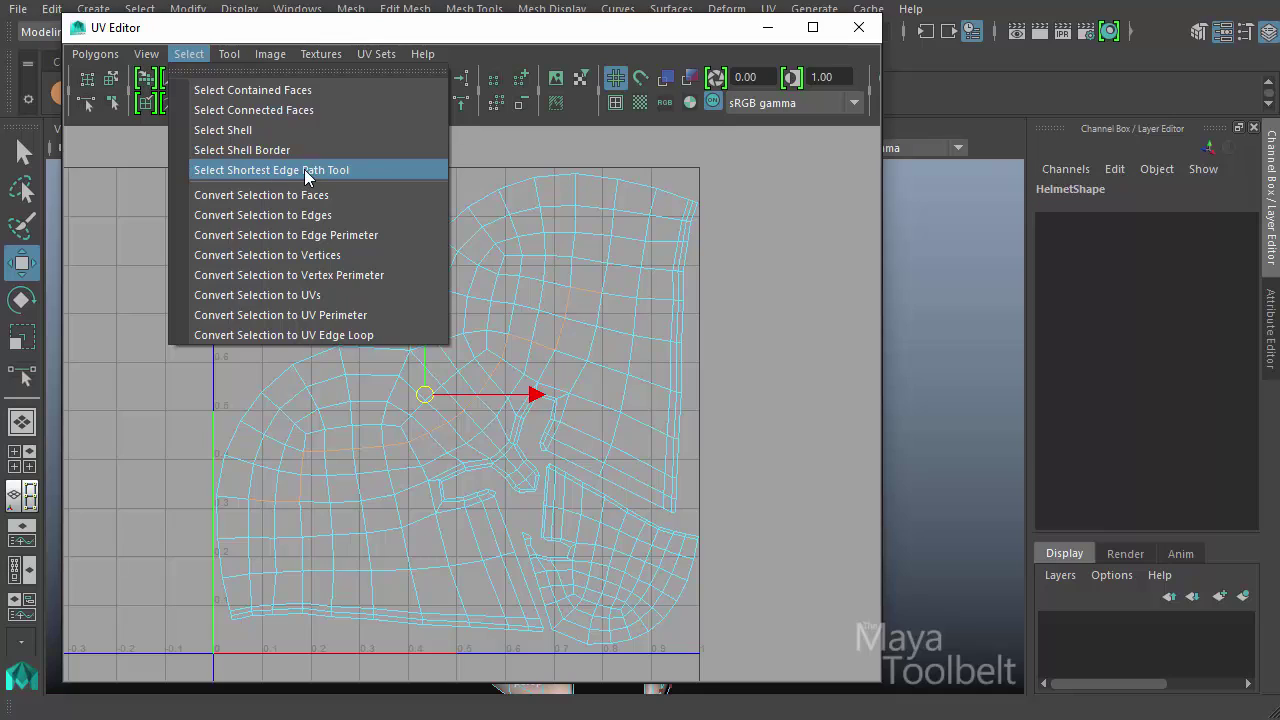
left_click(504, 40)
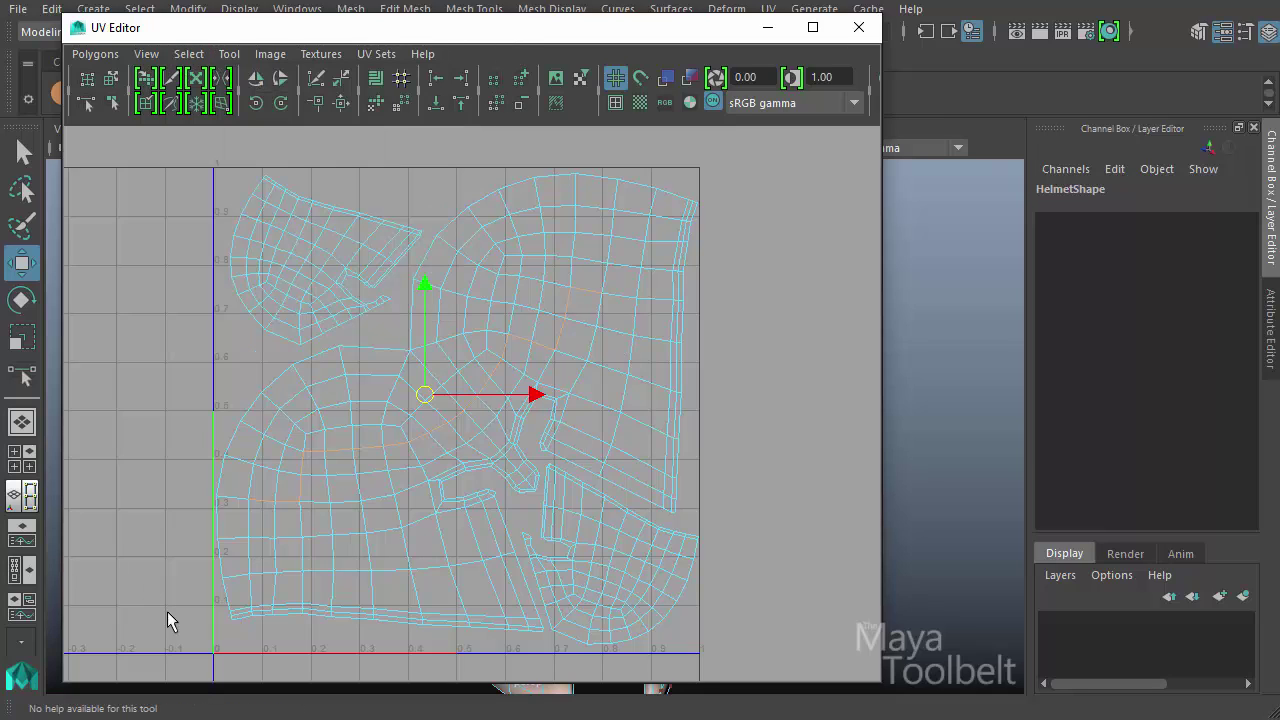
left_click_drag(229, 484, 266, 530)
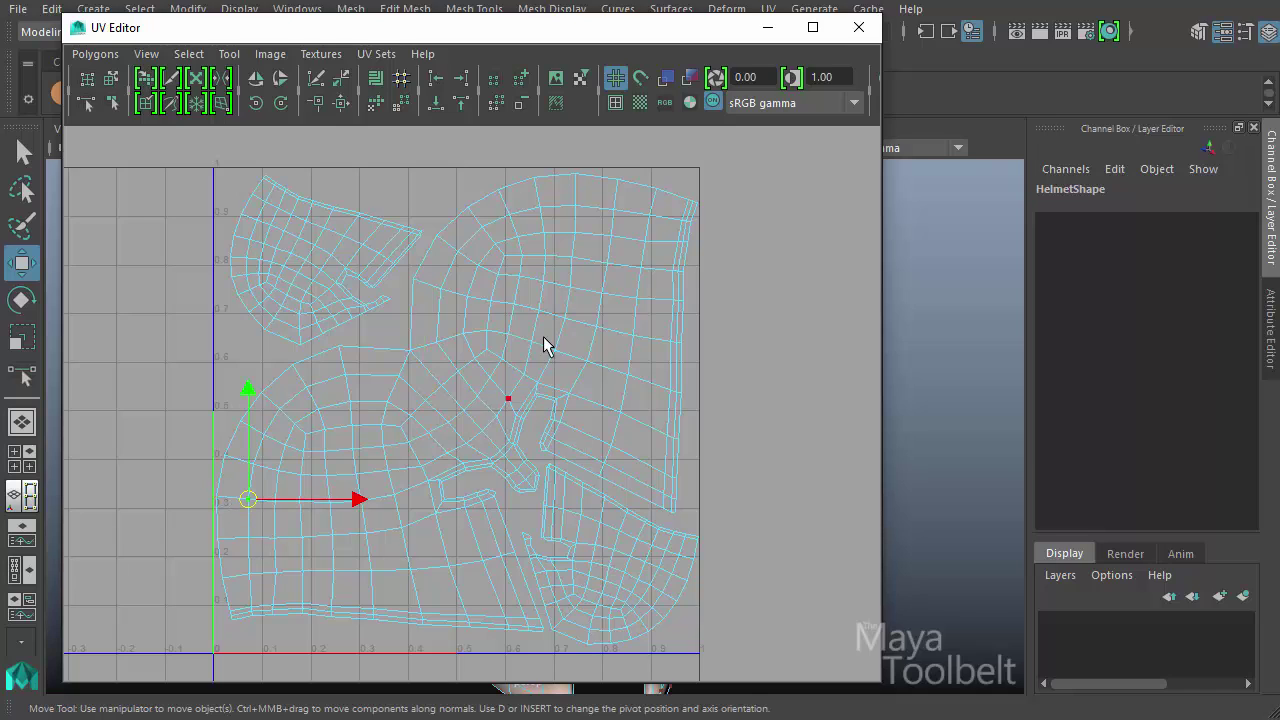